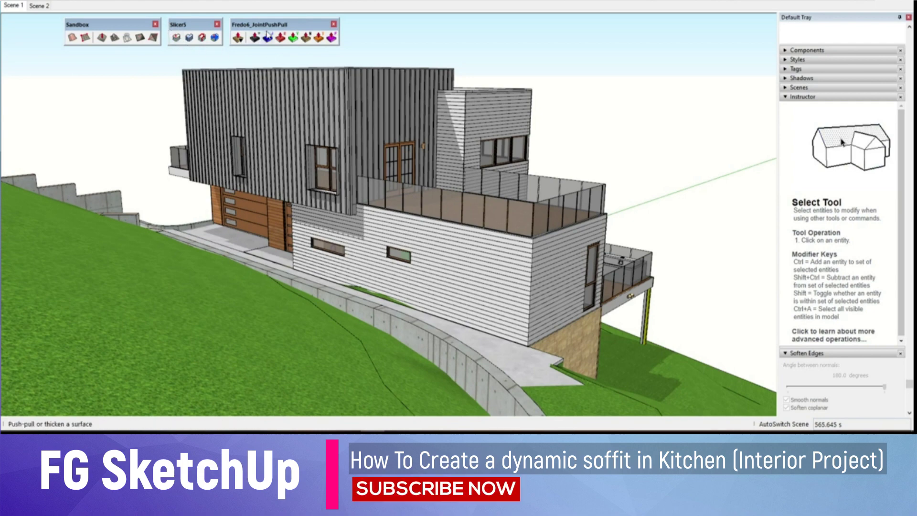
# Step: Orbit around the house exterior, then switch to the Scene 2 interior view
pyautogui.moveTo(394, 137); pyautogui.dragTo(80, 173, button='middle')
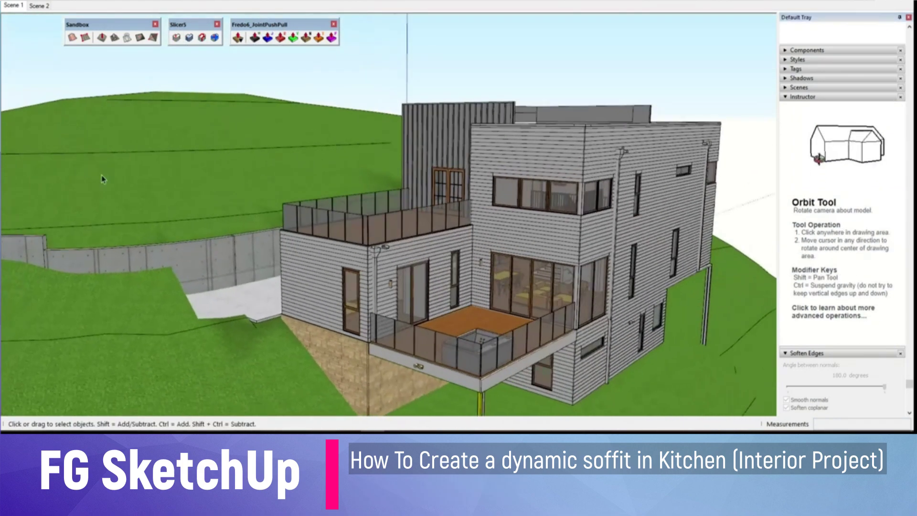
pyautogui.scroll(2, 157, 115)
pyautogui.scroll(2, 240, 56)
pyautogui.click(56, 9)
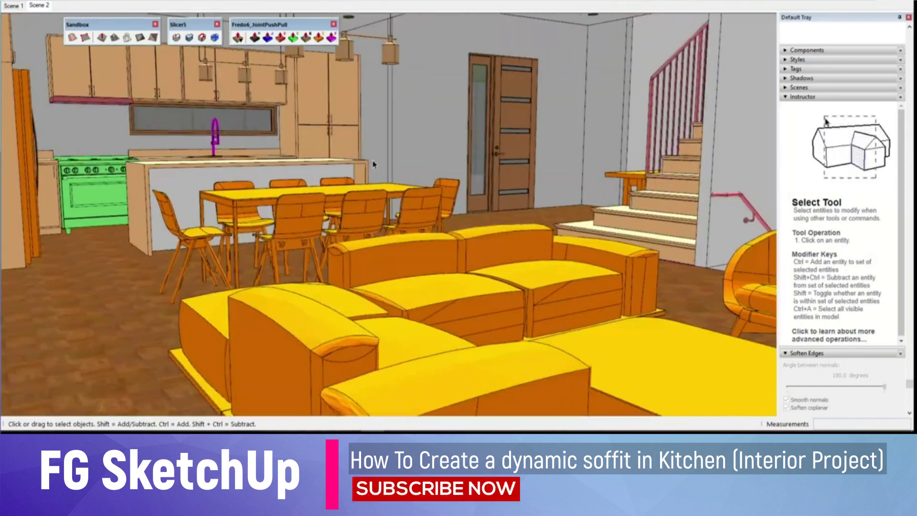
# Step: Frame the kitchen, island and dining table, then select the kitchen island
pyautogui.moveTo(266, 169)
pyautogui.mouseDown(button='middle')
pyautogui.moveTo(230, 172)
pyautogui.moveTo(197, 157)
pyautogui.mouseUp(button='middle')
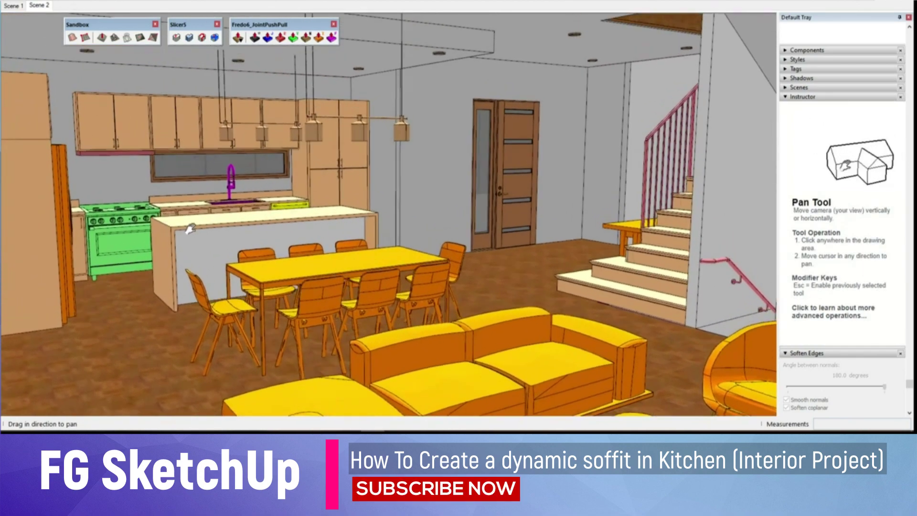
pyautogui.moveTo(191, 229); pyautogui.dragTo(329, 187, button='middle')
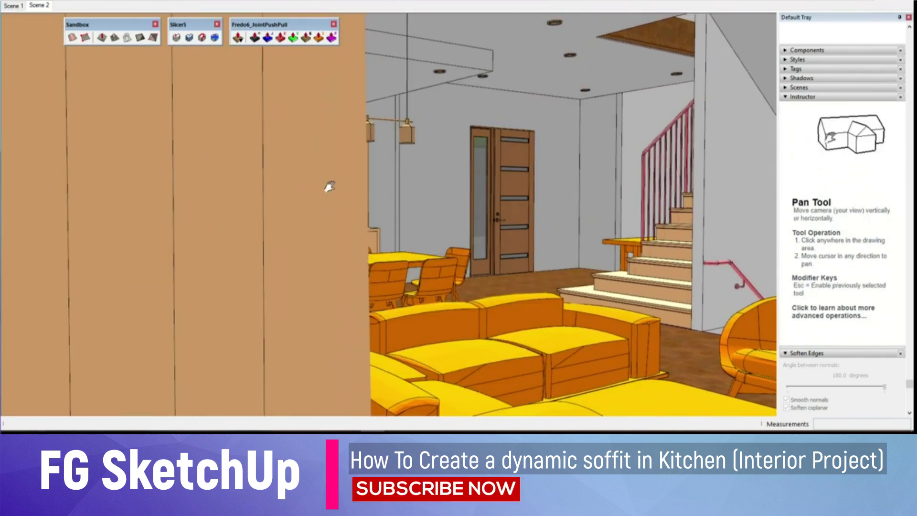
pyautogui.keyDown('shift'); pyautogui.moveTo(296, 234); pyautogui.dragTo(370, 128, button='middle'); pyautogui.keyUp('shift')
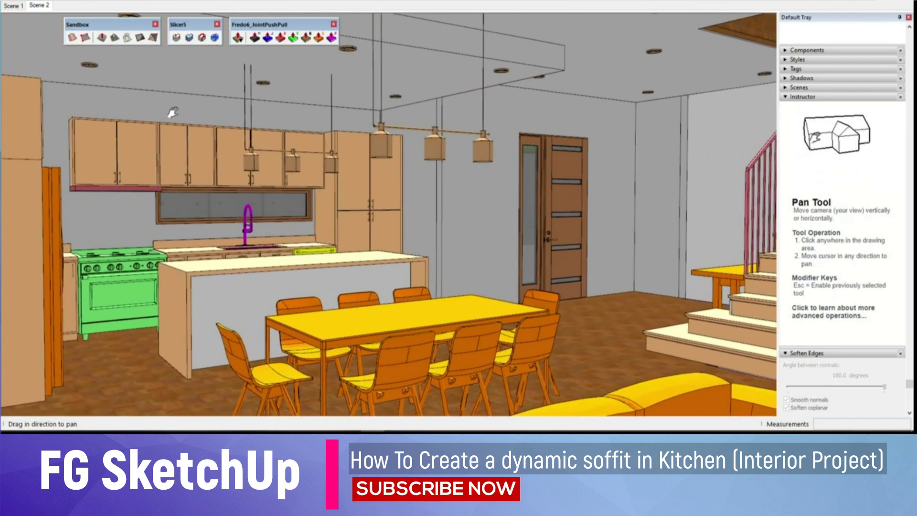
pyautogui.moveTo(376, 93); pyautogui.dragTo(214, 297, button='middle')
pyautogui.press('space')
pyautogui.click(211, 281)
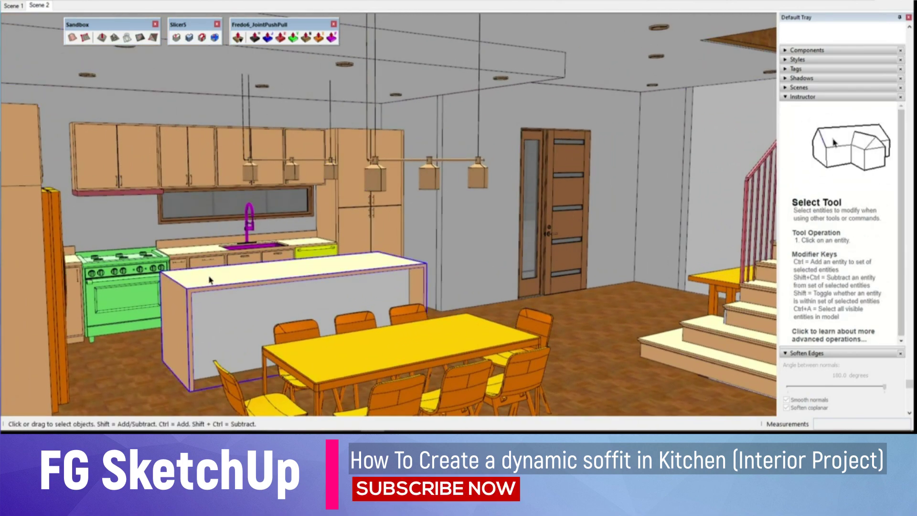
# Step: Copy the island top's rectangle straight up to upper-cabinet height and open the copy for editing
pyautogui.doubleClick(203, 281)
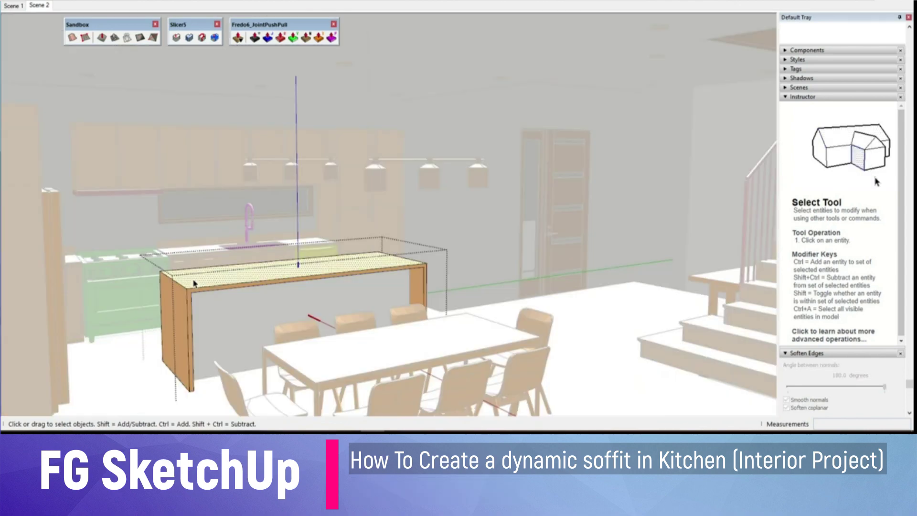
pyautogui.press('Escape')
pyautogui.click(193, 282)
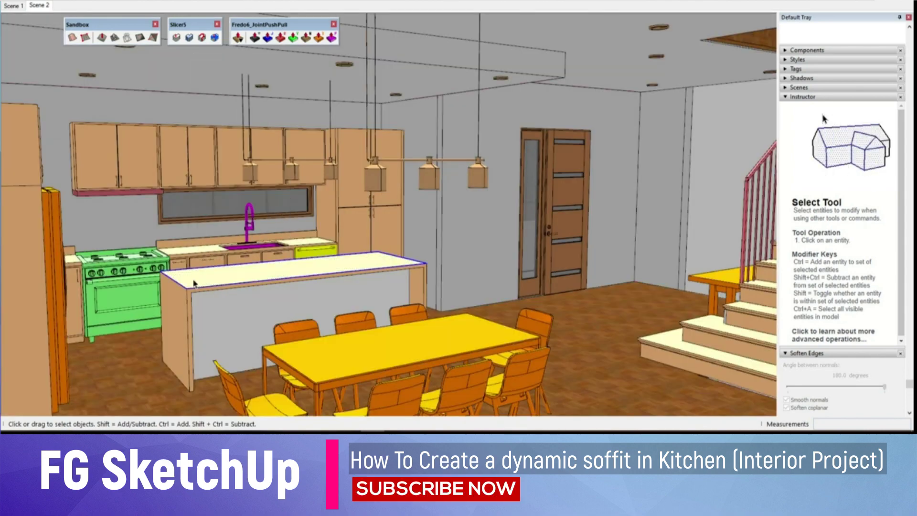
pyautogui.press('m')
pyautogui.click(185, 285)
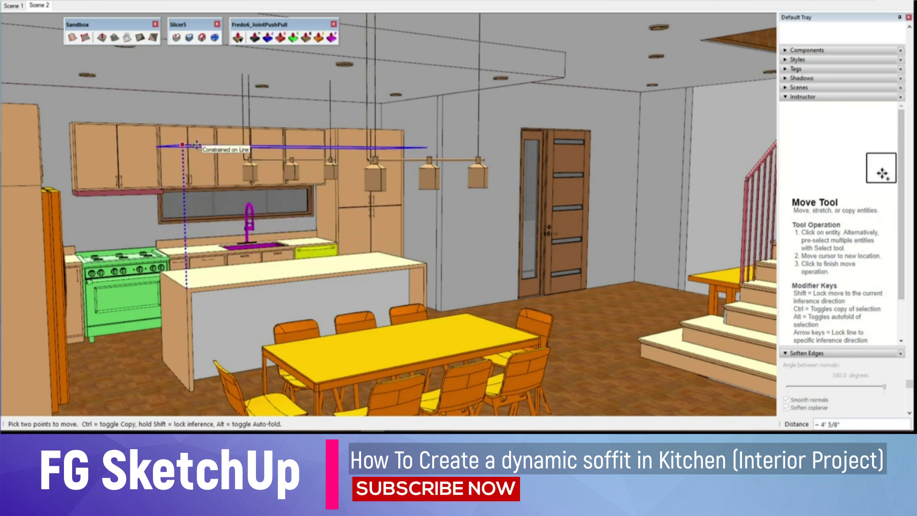
pyautogui.press('Escape')
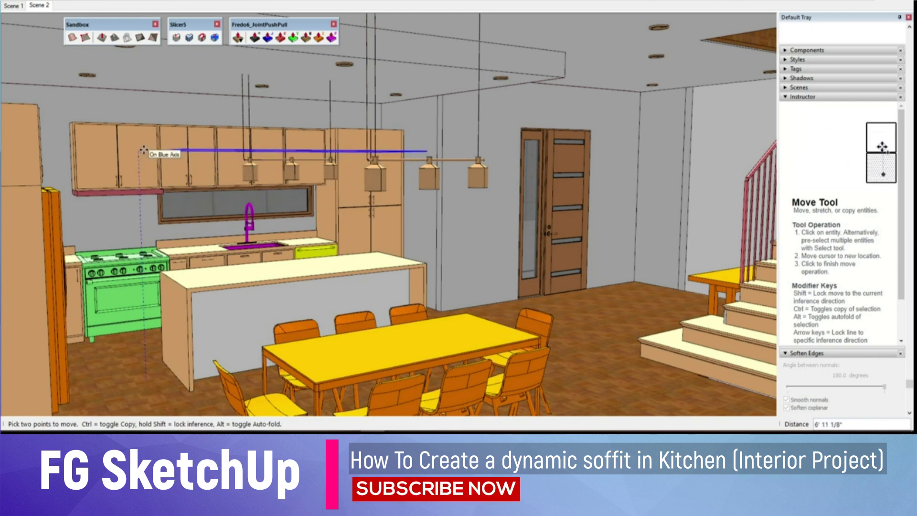
pyautogui.click(143, 150)
pyautogui.press('space')
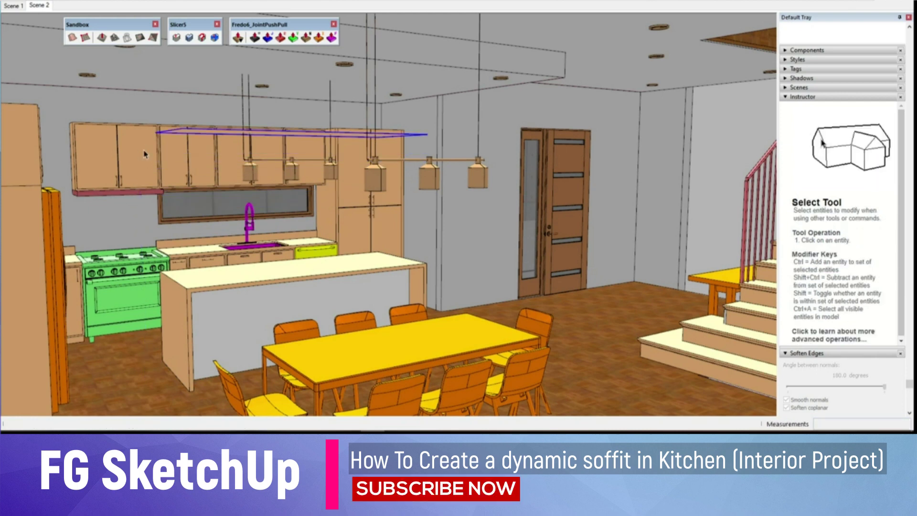
pyautogui.scroll(2, 189, 129)
pyautogui.doubleClick(187, 134)
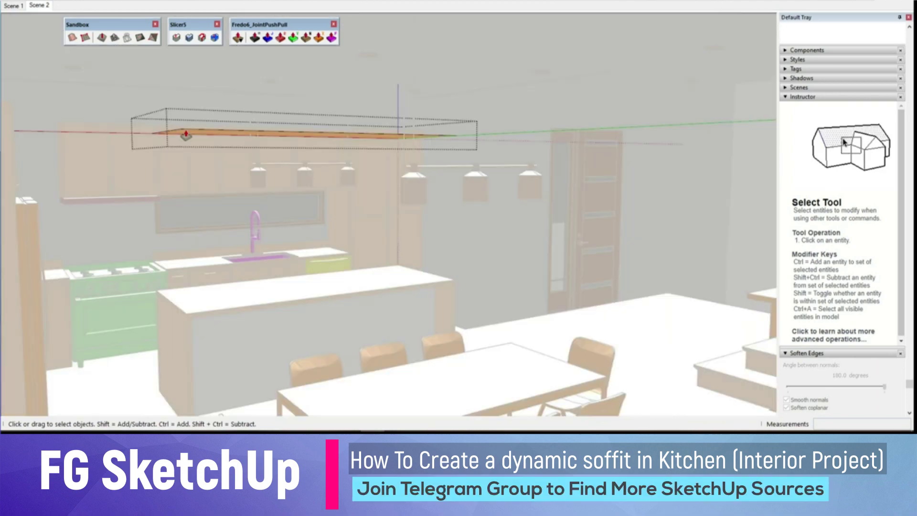
# Step: Inspect the raised soffit rectangle, then reopen its group and select its flat face
pyautogui.press('p')
pyautogui.moveTo(194, 133)
pyautogui.mouseDown(button='middle')
pyautogui.moveTo(187, 156)
pyautogui.moveTo(225, 147)
pyautogui.moveTo(215, 145)
pyautogui.mouseUp(button='middle')
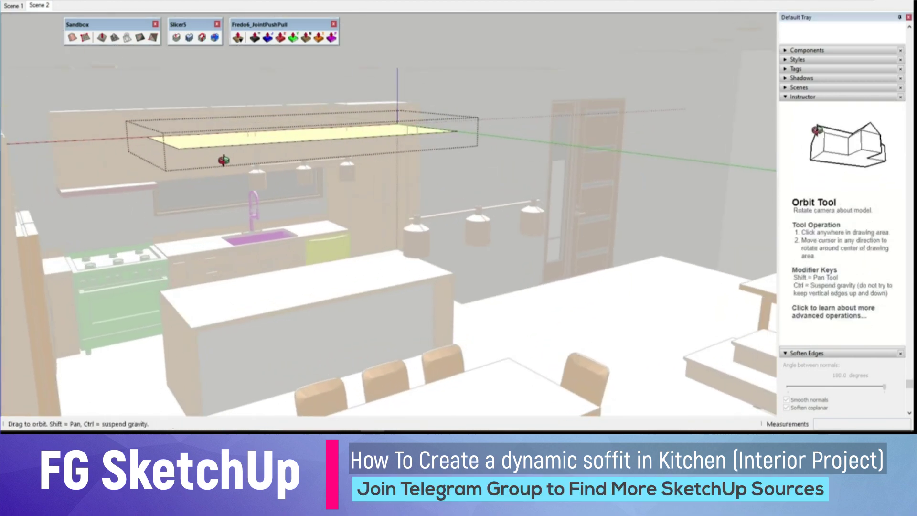
pyautogui.press('Escape')
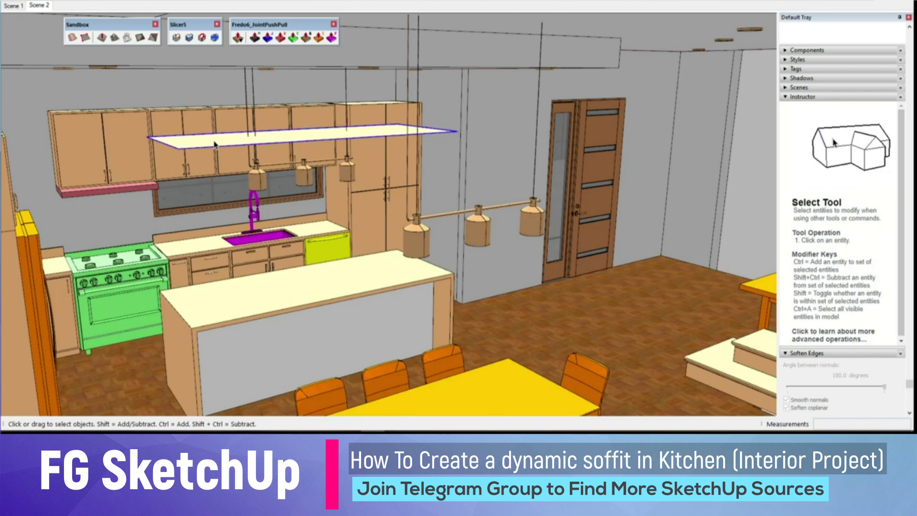
pyautogui.scroll(2, 214, 145)
pyautogui.moveTo(214, 145)
pyautogui.mouseDown(button='middle')
pyautogui.moveTo(199, 170)
pyautogui.moveTo(200, 157)
pyautogui.mouseUp(button='middle')
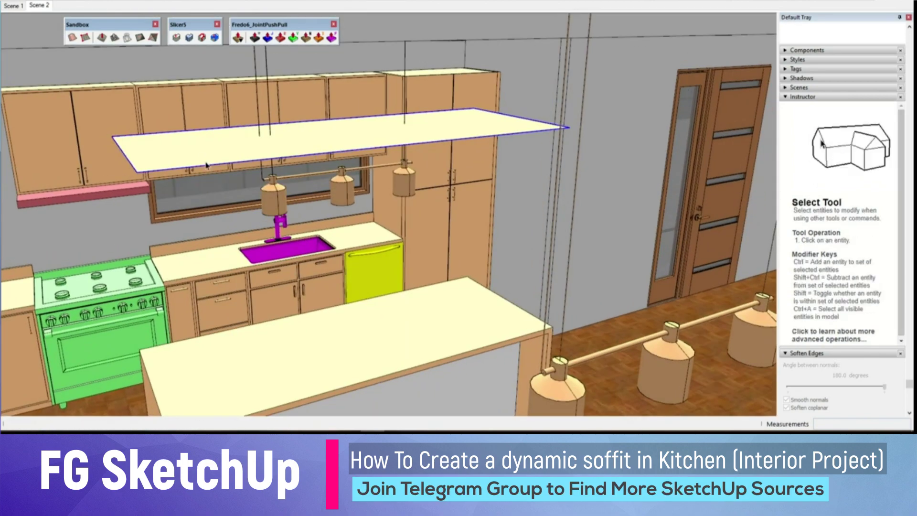
pyautogui.scroll(2, 200, 157)
pyautogui.scroll(2, 147, 148)
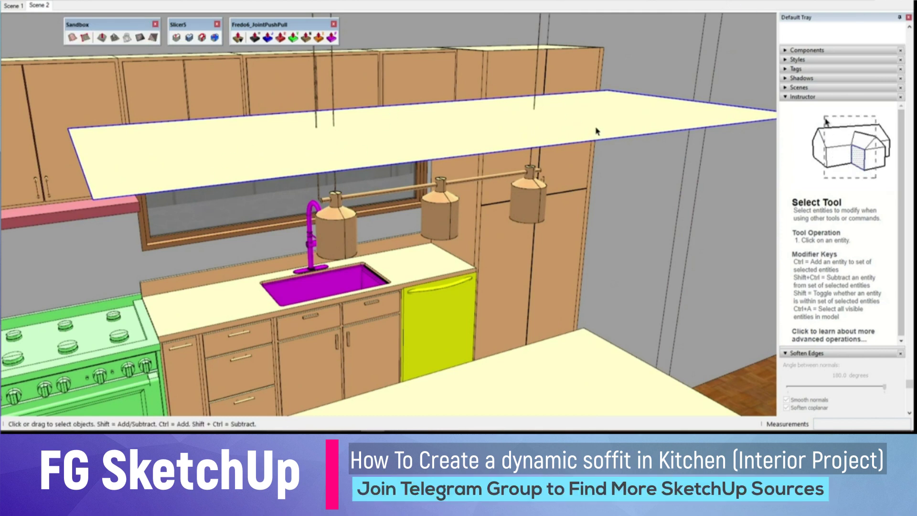
pyautogui.press('space')
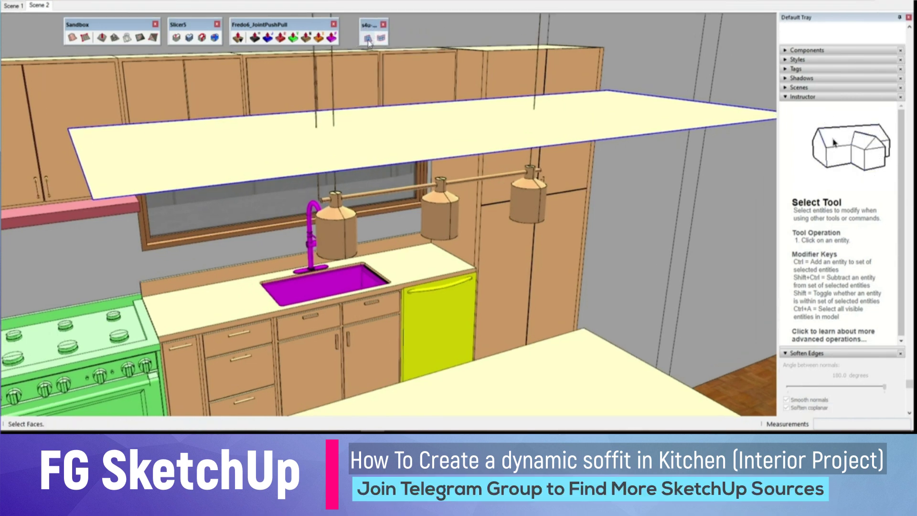
pyautogui.doubleClick(369, 140)
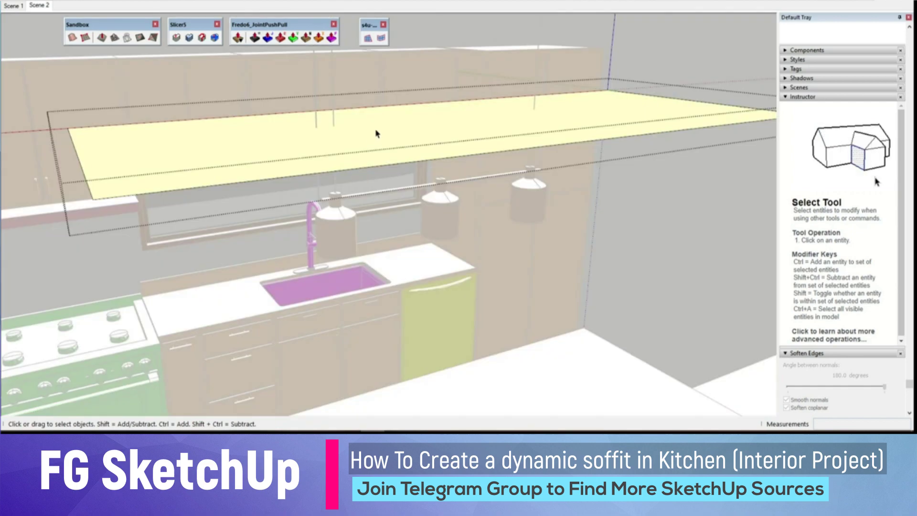
pyautogui.click(376, 133)
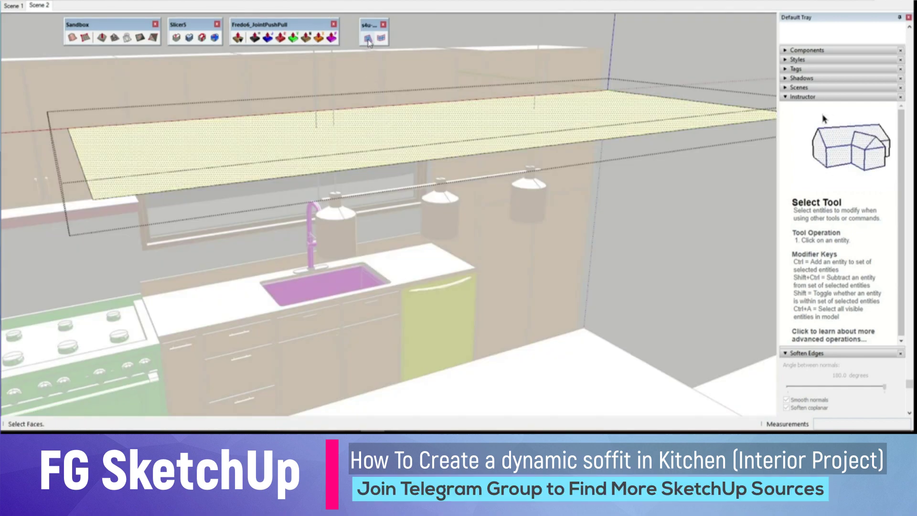
# Step: Divide the soffit face into a 40 by 15 grid with the s4u Divide tool
pyautogui.click(368, 38)
pyautogui.moveTo(362, 138)
pyautogui.mouseDown(button='middle')
pyautogui.moveTo(401, 220)
pyautogui.moveTo(367, 243)
pyautogui.moveTo(373, 207)
pyautogui.moveTo(588, 127)
pyautogui.moveTo(476, 162)
pyautogui.mouseUp(button='middle')
pyautogui.write('15,4')
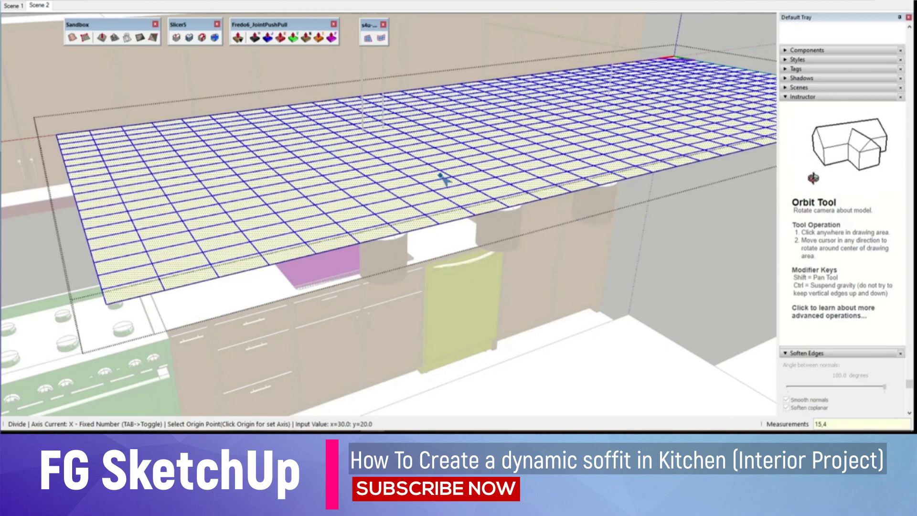
pyautogui.write('0,')
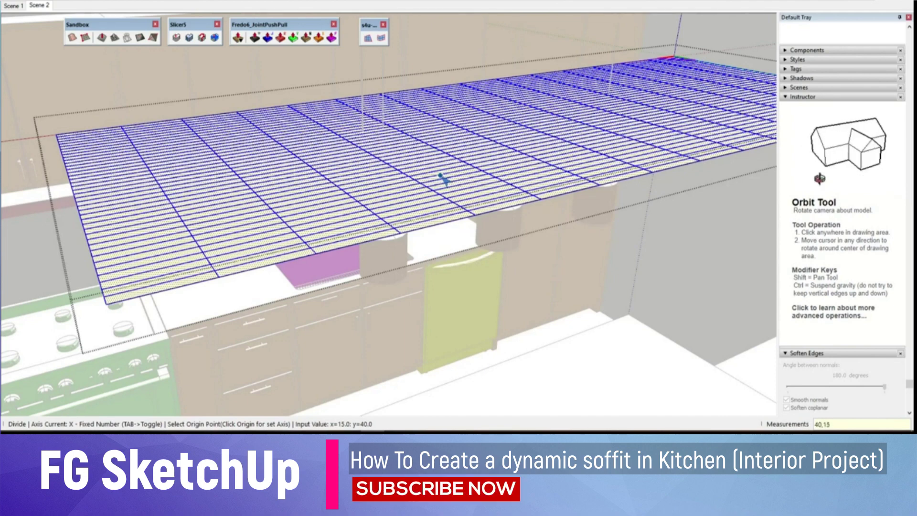
pyautogui.press('Return')
pyautogui.moveTo(444, 179); pyautogui.dragTo(461, 164, button='middle')
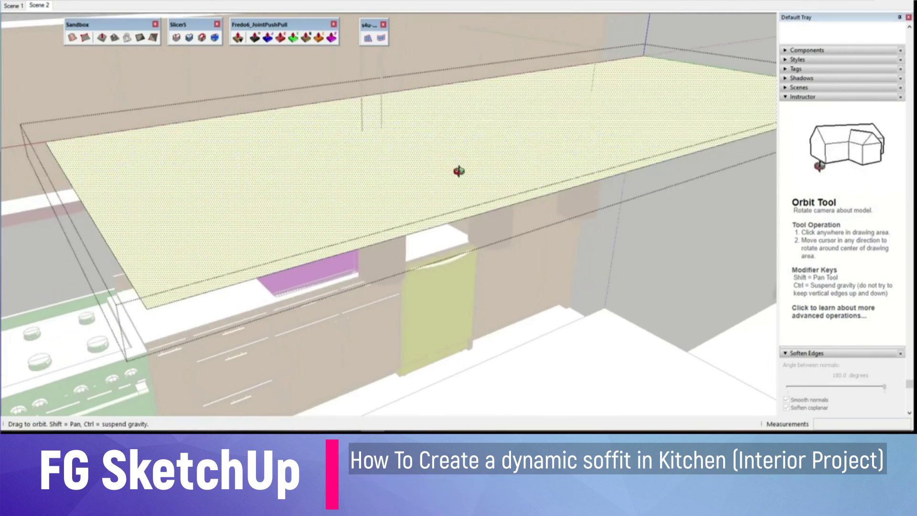
pyautogui.press('space')
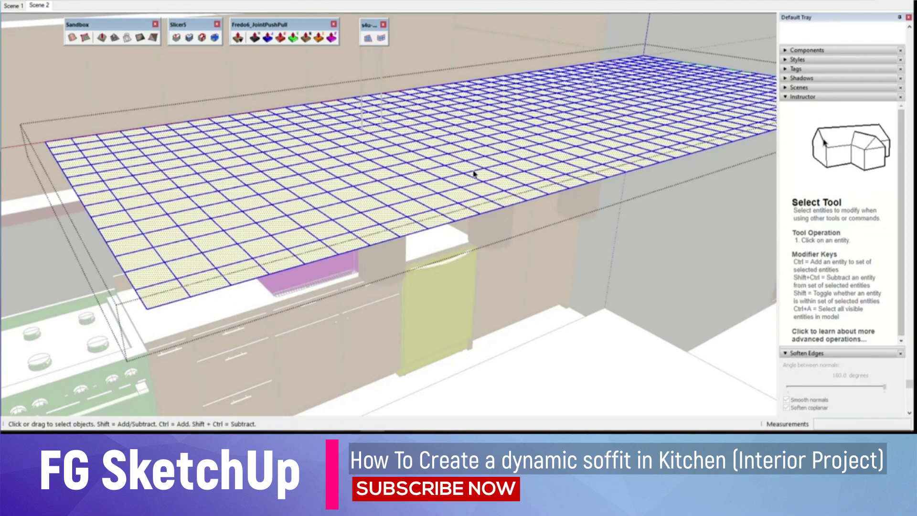
# Step: Clear the selection and orbit and zoom out to view the whole grid
pyautogui.click(474, 174)
pyautogui.moveTo(475, 172)
pyautogui.mouseDown(button='middle')
pyautogui.moveTo(406, 195)
pyautogui.moveTo(371, 266)
pyautogui.mouseUp(button='middle')
pyautogui.scroll(-3, 291, 256)
pyautogui.moveTo(291, 256); pyautogui.dragTo(367, 301, button='middle')
pyautogui.scroll(2, 554, 172)
pyautogui.scroll(-3, 559, 170)
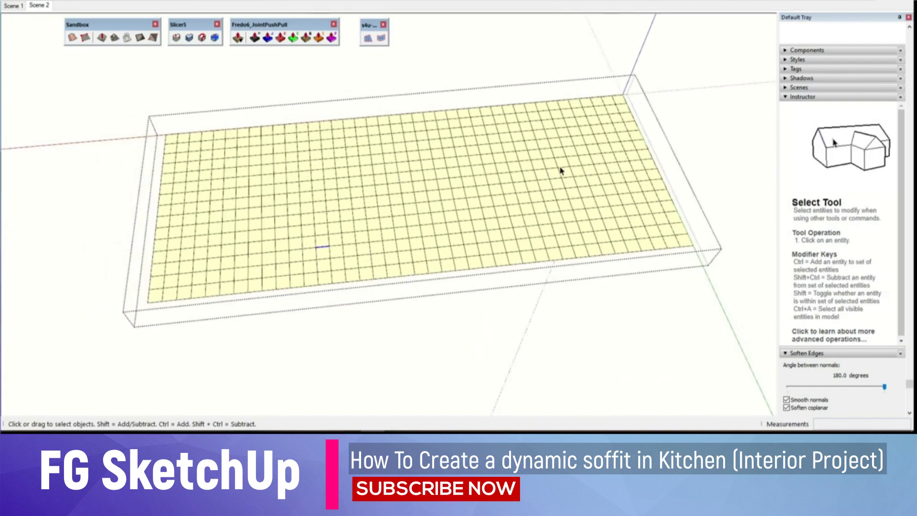
# Step: Select a single grid cell near the right end of the mesh
pyautogui.click(598, 192)
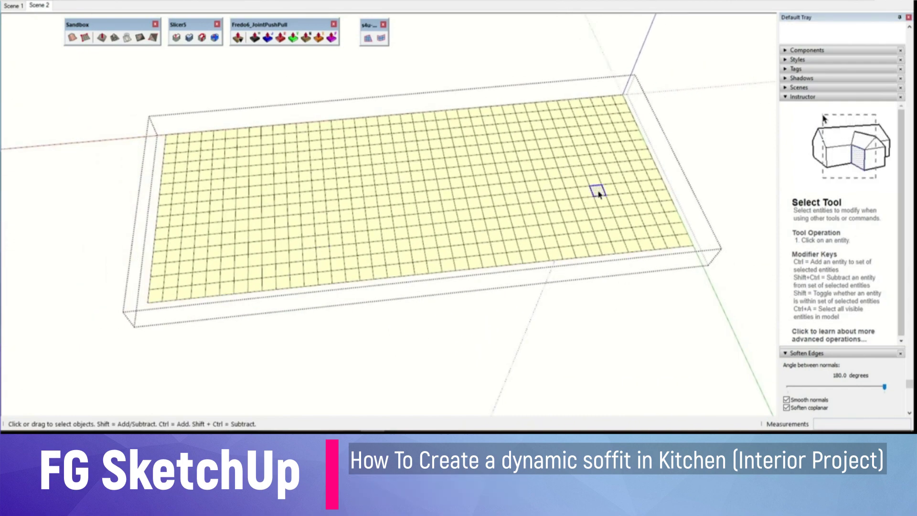
pyautogui.keyDown('ctrl'); pyautogui.click(490, 141); pyautogui.keyUp('ctrl')
pyautogui.keyDown('ctrl'); pyautogui.click(228, 253); pyautogui.keyUp('ctrl')
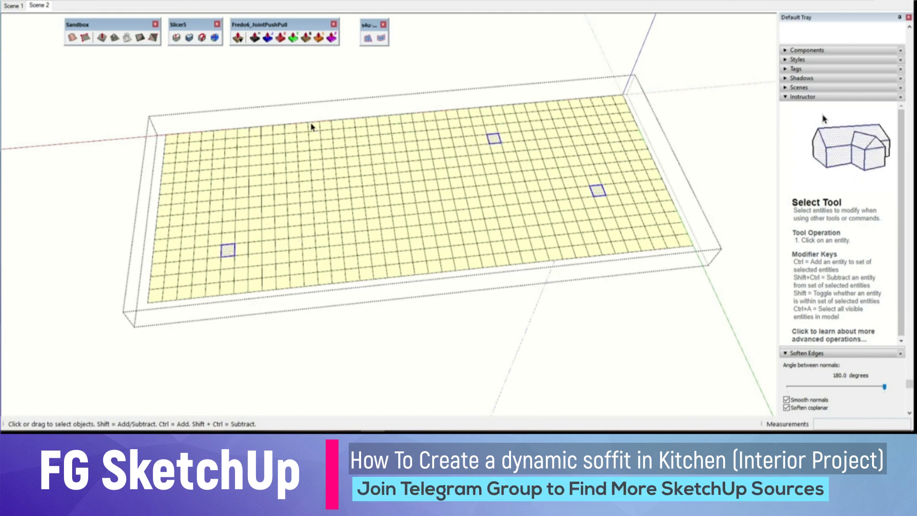
pyautogui.moveTo(375, 178); pyautogui.dragTo(399, 139, button='middle')
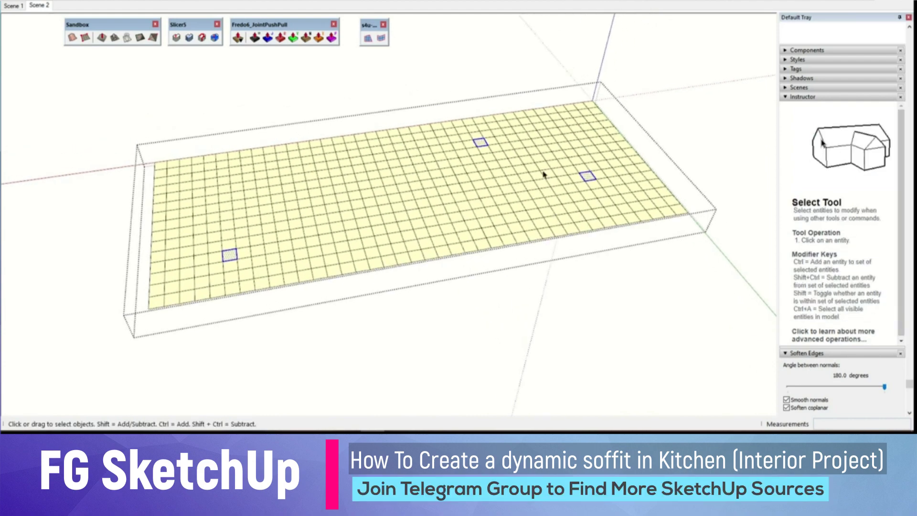
pyautogui.scroll(2, 588, 178)
pyautogui.click(589, 179)
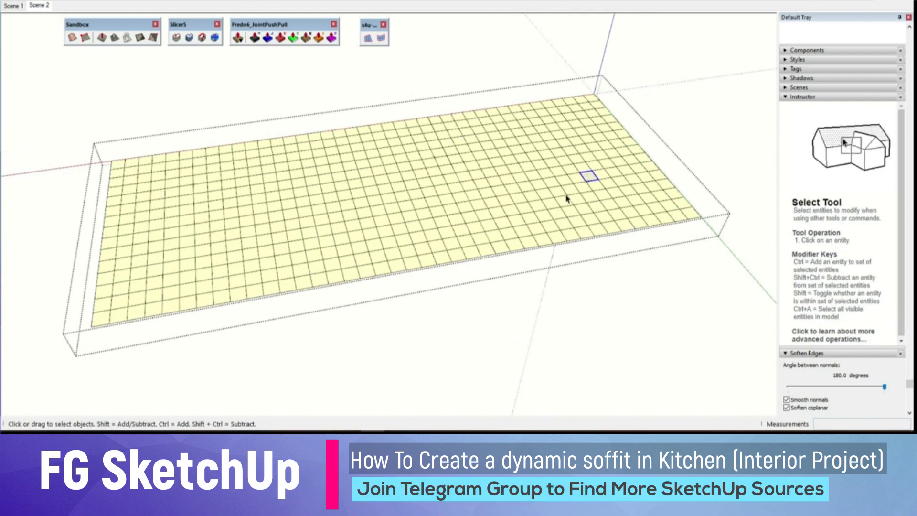
pyautogui.moveTo(565, 196); pyautogui.dragTo(579, 149, button='middle')
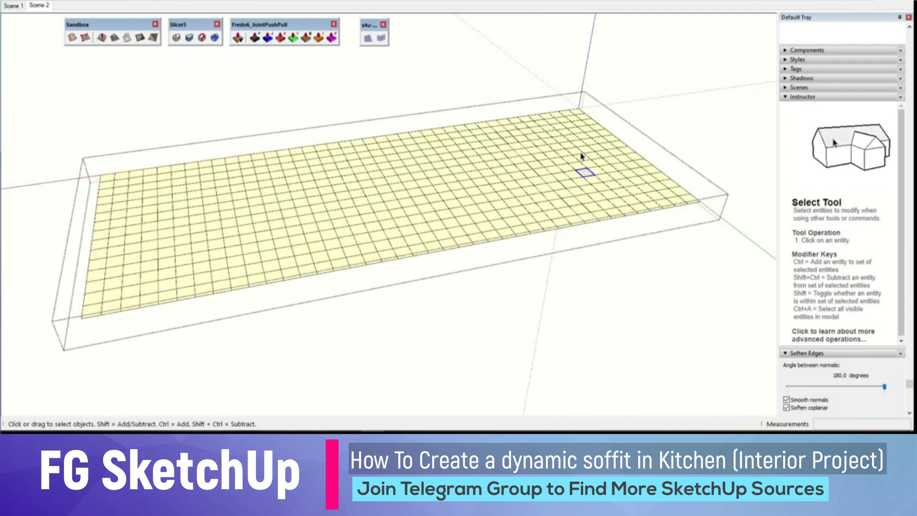
# Step: Push a smooth rounded dip into the mesh there with Sandbox Smoove
pyautogui.click(101, 42)
pyautogui.click(587, 176)
pyautogui.moveTo(586, 182)
pyautogui.mouseDown(button='middle')
pyautogui.moveTo(565, 70)
pyautogui.moveTo(570, 86)
pyautogui.mouseUp(button='middle')
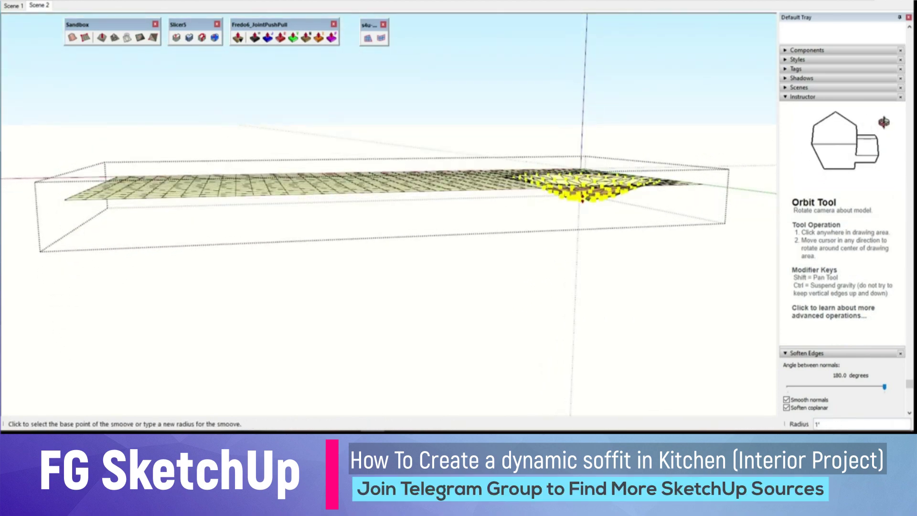
pyautogui.press('space')
pyautogui.moveTo(581, 199); pyautogui.dragTo(502, 219, button='middle')
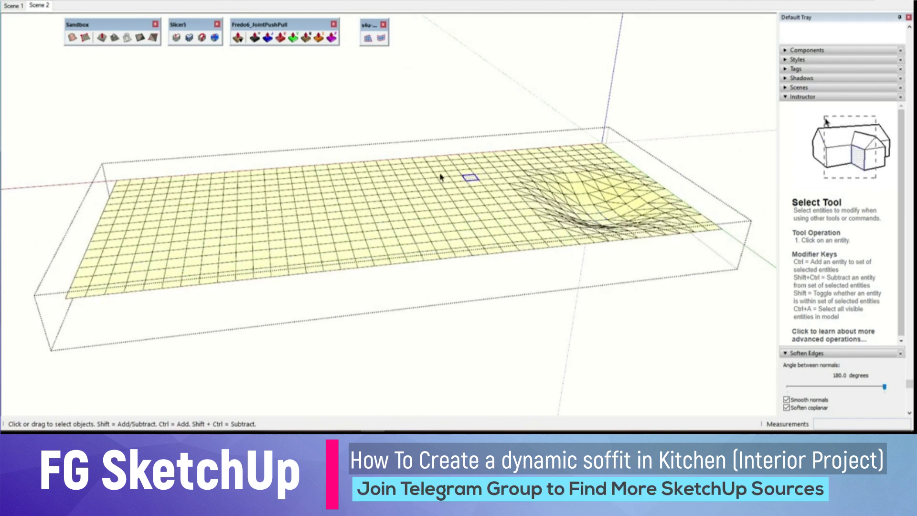
pyautogui.scroll(1, 440, 176)
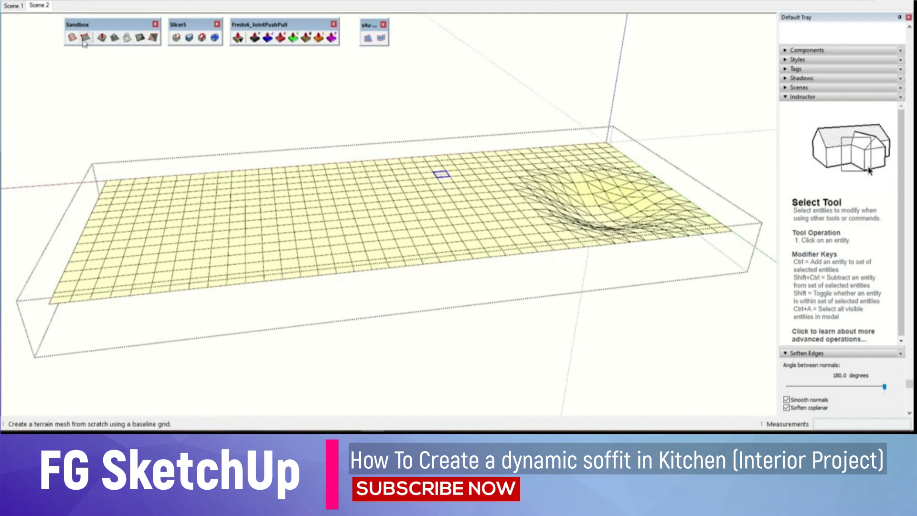
# Step: Smoove a 2-foot-radius dip into the middle of the mesh
pyautogui.click(101, 38)
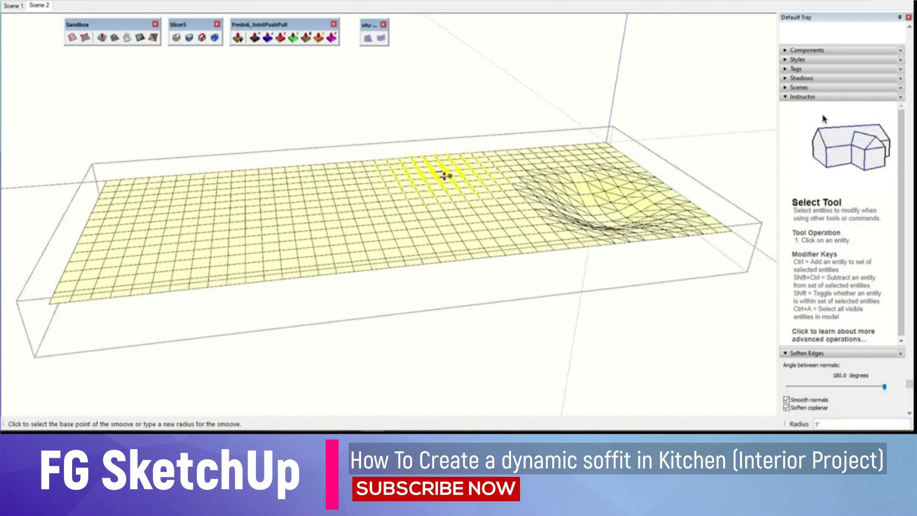
pyautogui.write("'")
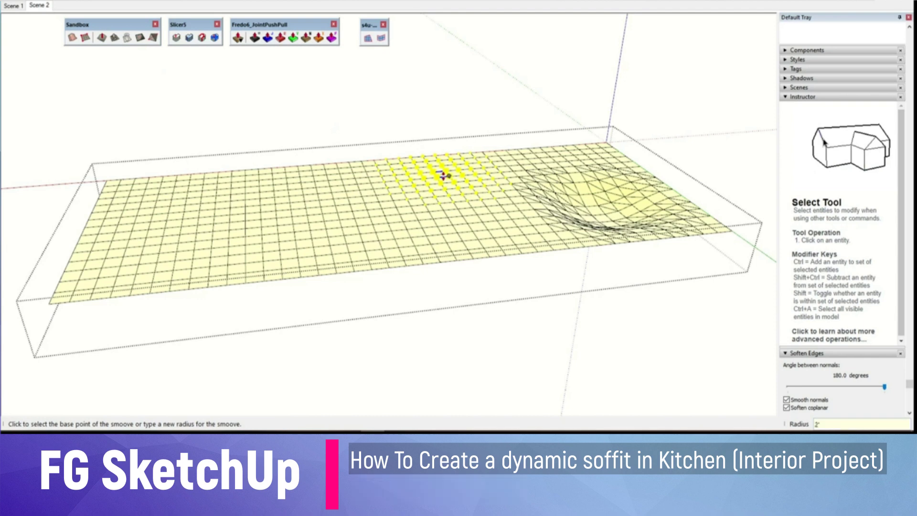
pyautogui.click(443, 173)
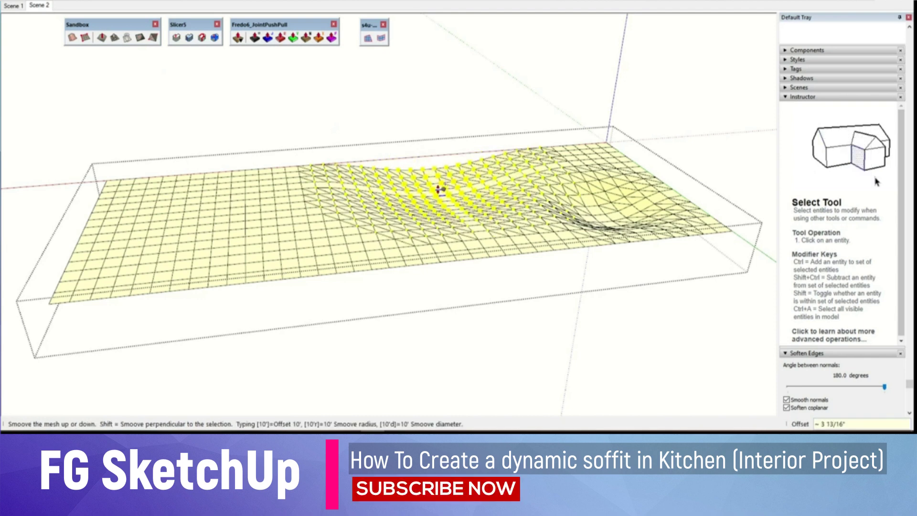
pyautogui.moveTo(440, 194)
pyautogui.mouseDown(button='middle')
pyautogui.moveTo(436, 121)
pyautogui.moveTo(454, 139)
pyautogui.mouseUp(button='middle')
pyautogui.moveTo(455, 209); pyautogui.dragTo(451, 191, button='middle')
pyautogui.click(448, 186)
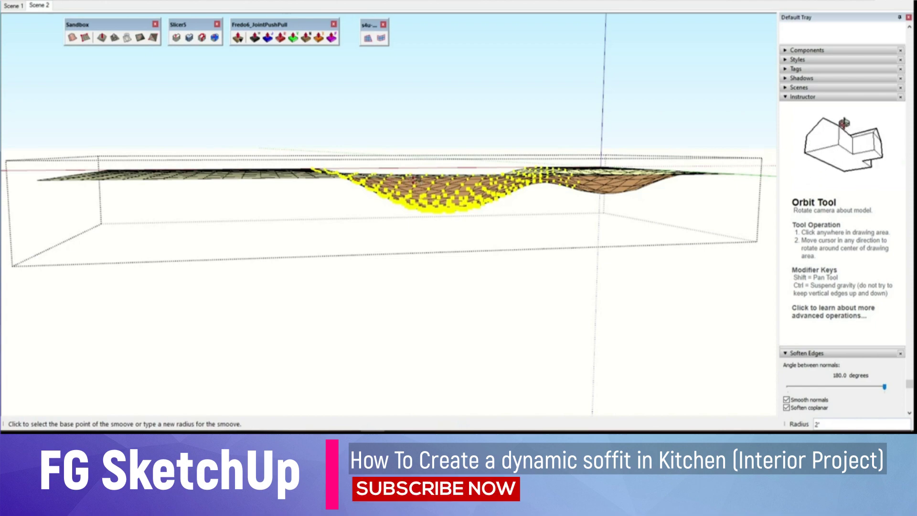
pyautogui.moveTo(413, 174)
pyautogui.mouseDown(button='middle')
pyautogui.moveTo(420, 191)
pyautogui.moveTo(475, 229)
pyautogui.moveTo(353, 168)
pyautogui.moveTo(590, 171)
pyautogui.moveTo(220, 198)
pyautogui.moveTo(168, 192)
pyautogui.mouseUp(button='middle')
pyautogui.press('space')
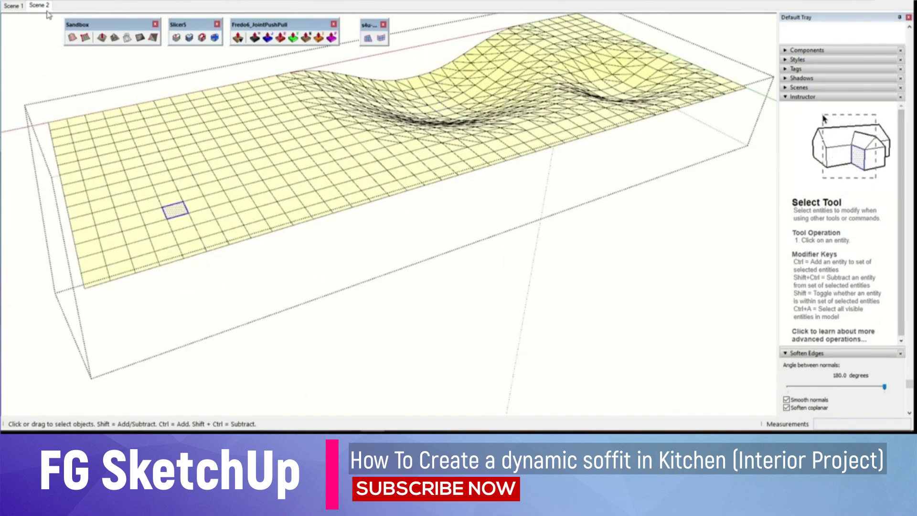
# Step: Smoove another dip near the left end of the mesh
pyautogui.click(101, 37)
pyautogui.moveTo(157, 95)
pyautogui.mouseDown(button='middle')
pyautogui.moveTo(225, 129)
pyautogui.moveTo(187, 205)
pyautogui.mouseUp(button='middle')
pyautogui.click(186, 204)
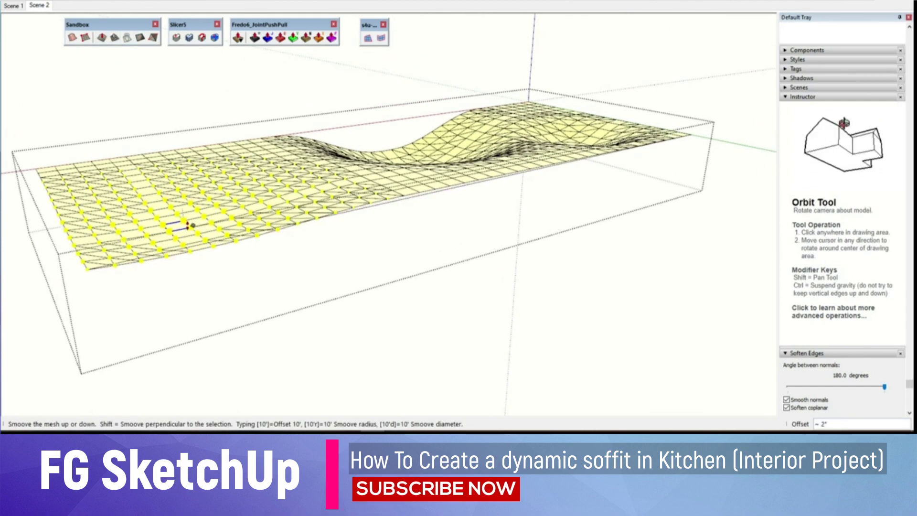
pyautogui.moveTo(188, 231)
pyautogui.mouseDown(button='middle')
pyautogui.moveTo(188, 123)
pyautogui.moveTo(185, 147)
pyautogui.mouseUp(button='middle')
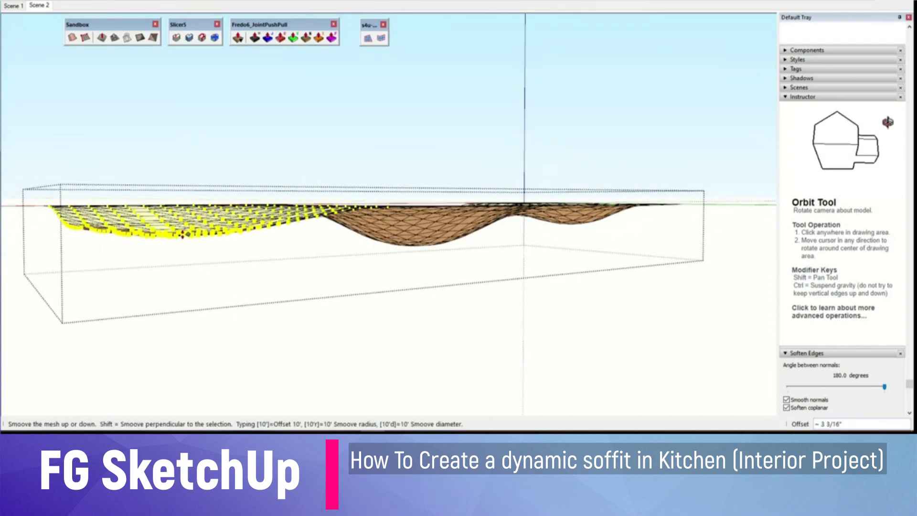
pyautogui.click(185, 231)
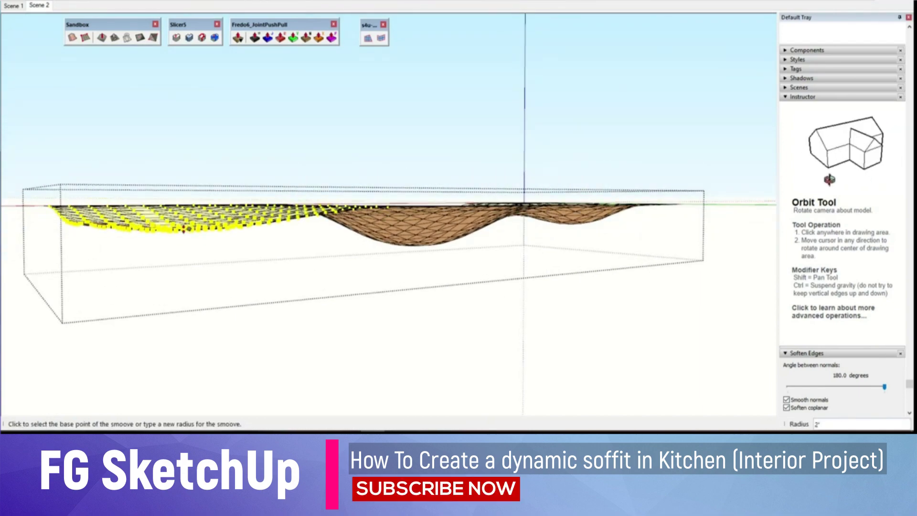
pyautogui.moveTo(209, 217)
pyautogui.mouseDown(button='middle')
pyautogui.moveTo(200, 261)
pyautogui.moveTo(251, 254)
pyautogui.mouseUp(button='middle')
pyautogui.press('space')
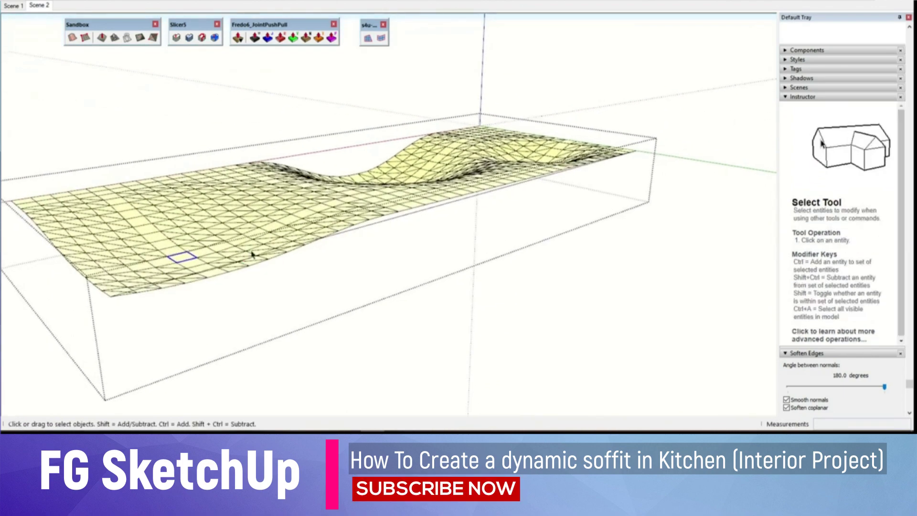
# Step: Select the whole wavy mesh and inspect it from low and high angles
pyautogui.tripleClick(252, 240)
pyautogui.moveTo(299, 222); pyautogui.dragTo(197, 214, button='middle')
pyautogui.rightClick(242, 195)
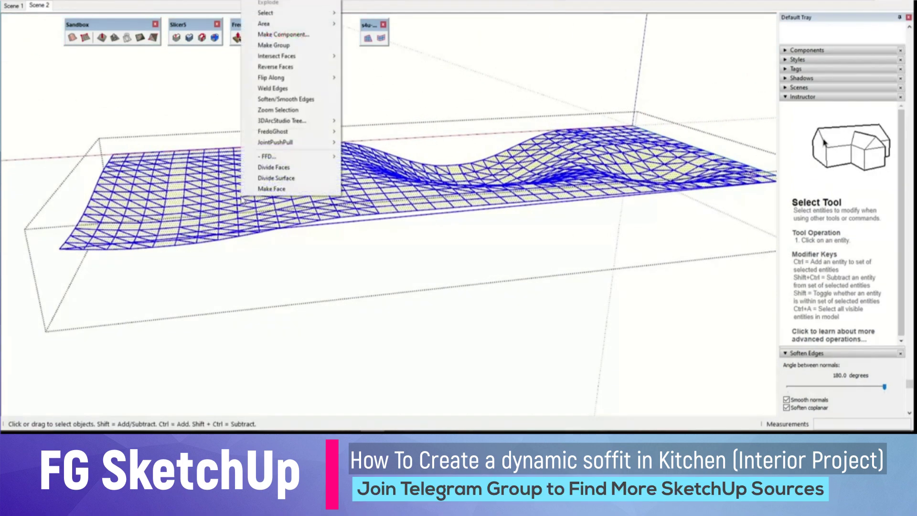
pyautogui.click(366, 228)
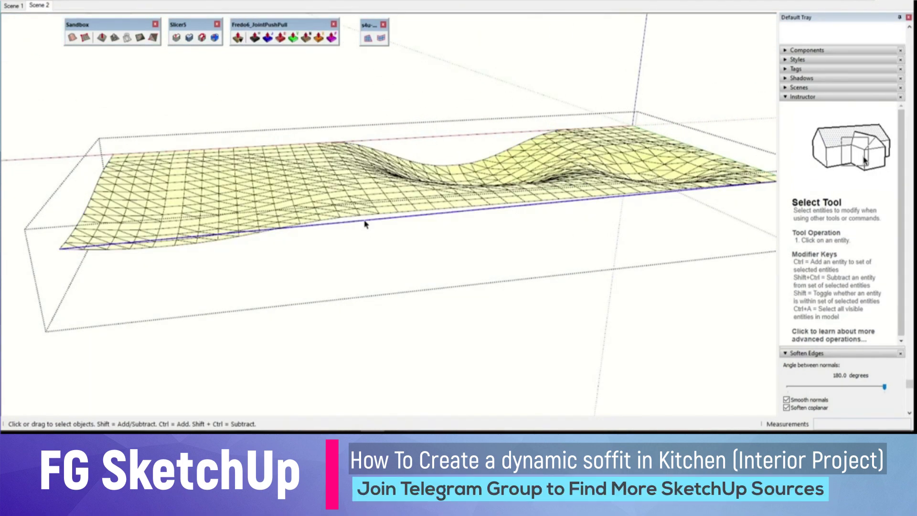
pyautogui.moveTo(366, 228); pyautogui.dragTo(379, 137, button='middle')
pyautogui.press('e')
pyautogui.moveTo(347, 221)
pyautogui.mouseDown(button='middle')
pyautogui.moveTo(344, 236)
pyautogui.moveTo(477, 266)
pyautogui.moveTo(446, 250)
pyautogui.moveTo(549, 221)
pyautogui.moveTo(137, 260)
pyautogui.moveTo(333, 289)
pyautogui.moveTo(184, 266)
pyautogui.moveTo(436, 287)
pyautogui.moveTo(332, 281)
pyautogui.mouseUp(button='middle')
pyautogui.press('space')
# Step: Soften and smooth all the mesh edges at 180 degrees
pyautogui.tripleClick(382, 287)
pyautogui.scroll(1, 333, 289)
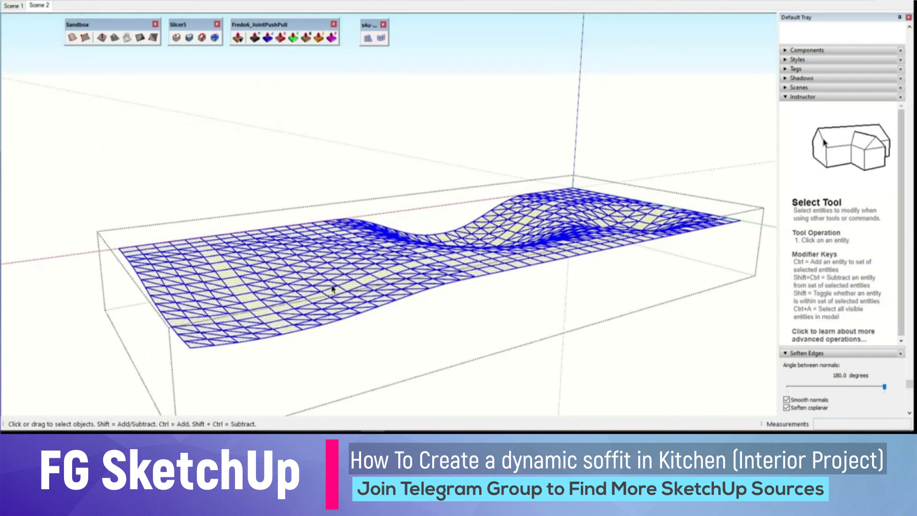
pyautogui.rightClick(333, 289)
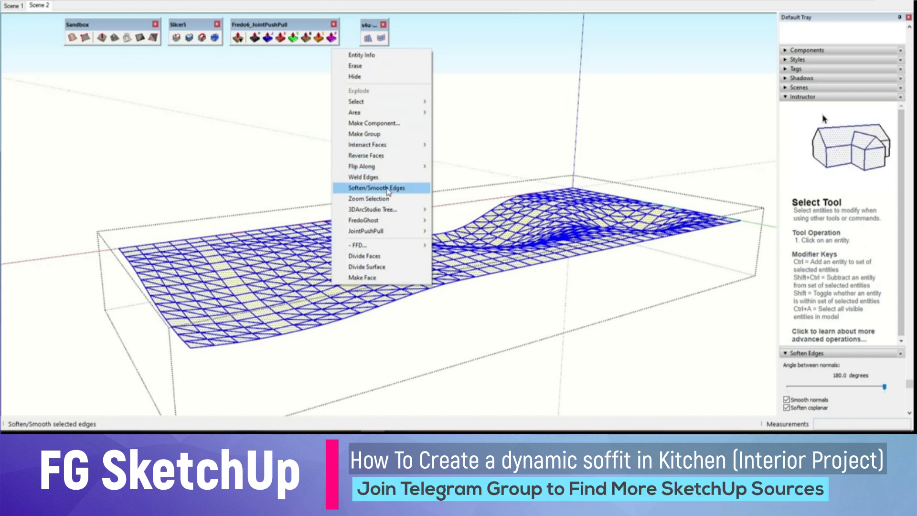
pyautogui.click(375, 187)
pyautogui.click(884, 386)
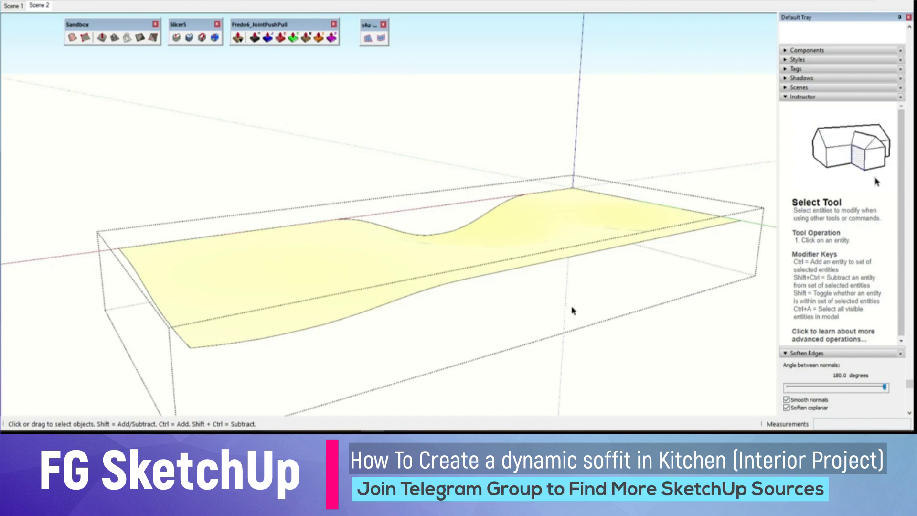
pyautogui.moveTo(406, 266)
pyautogui.mouseDown(button='middle')
pyautogui.moveTo(455, 244)
pyautogui.moveTo(469, 176)
pyautogui.moveTo(557, 164)
pyautogui.moveTo(440, 239)
pyautogui.moveTo(617, 303)
pyautogui.moveTo(315, 285)
pyautogui.moveTo(604, 333)
pyautogui.moveTo(440, 266)
pyautogui.moveTo(363, 303)
pyautogui.moveTo(569, 269)
pyautogui.moveTo(487, 293)
pyautogui.moveTo(499, 313)
pyautogui.mouseUp(button='middle')
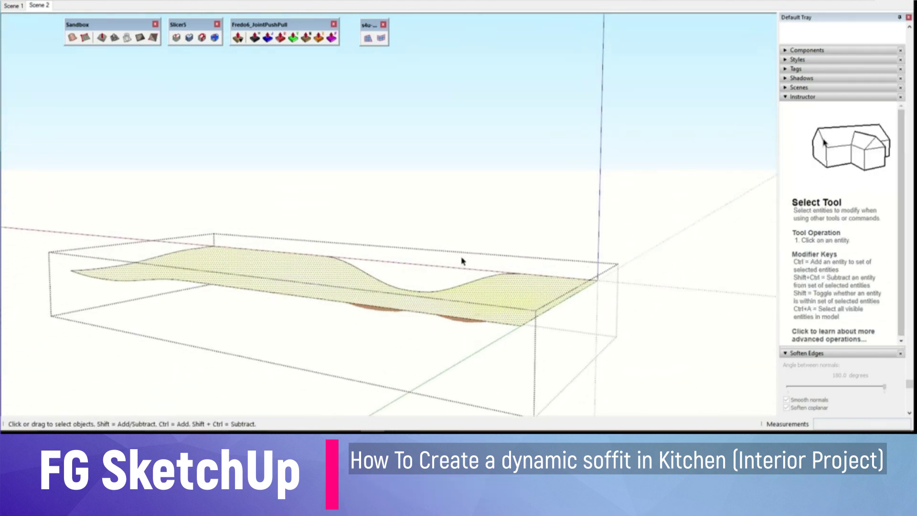
pyautogui.click(266, 39)
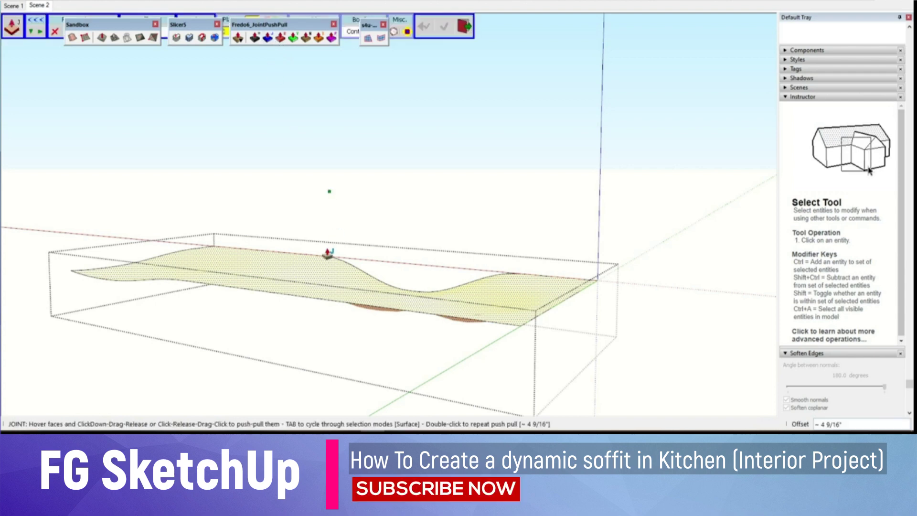
# Step: Make initial JointPushPull attempts on the wavy surface, cancelling them
pyautogui.click(300, 281)
pyautogui.click(300, 269)
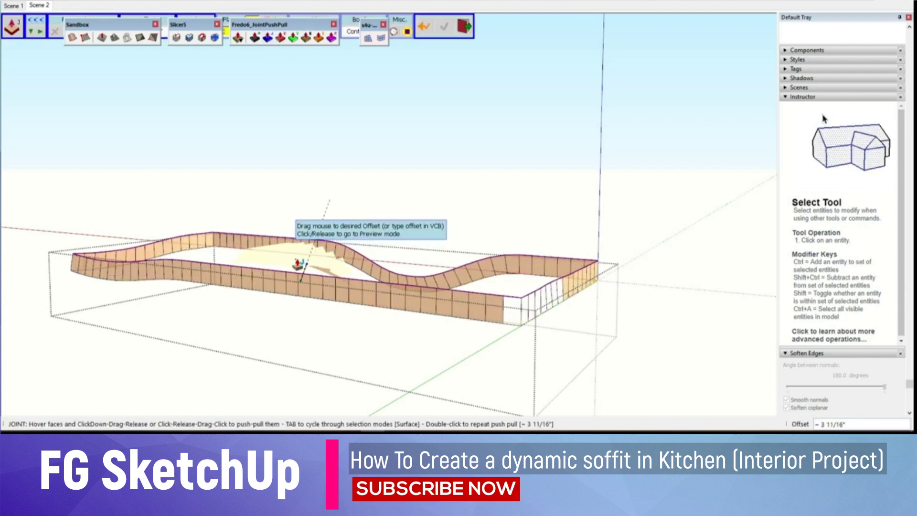
pyautogui.click(293, 40)
pyautogui.click(271, 260)
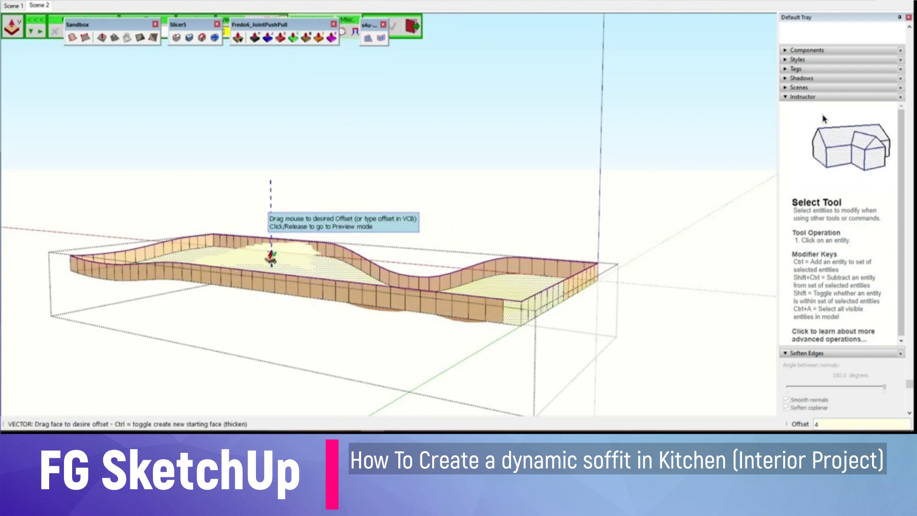
pyautogui.press('Escape')
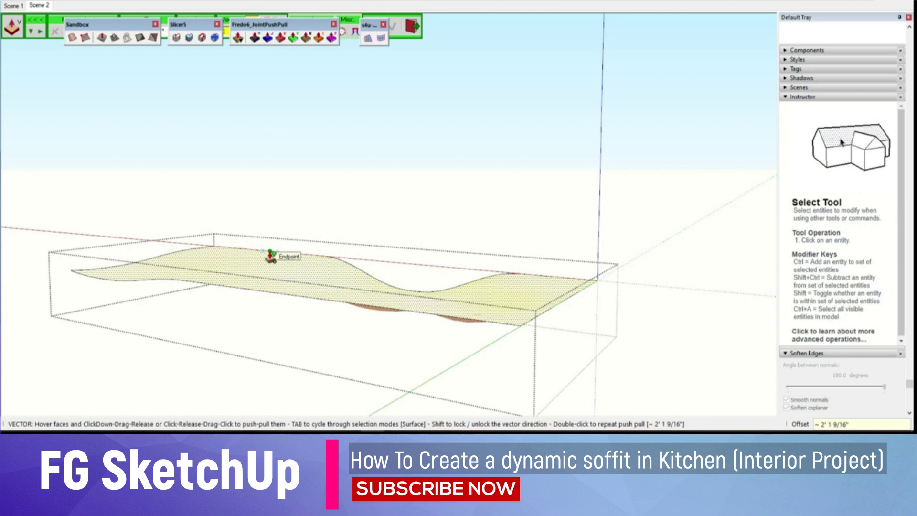
# Step: Thicken the wavy surface upward by 3 inches with Vector Push Pull
pyautogui.click(270, 285)
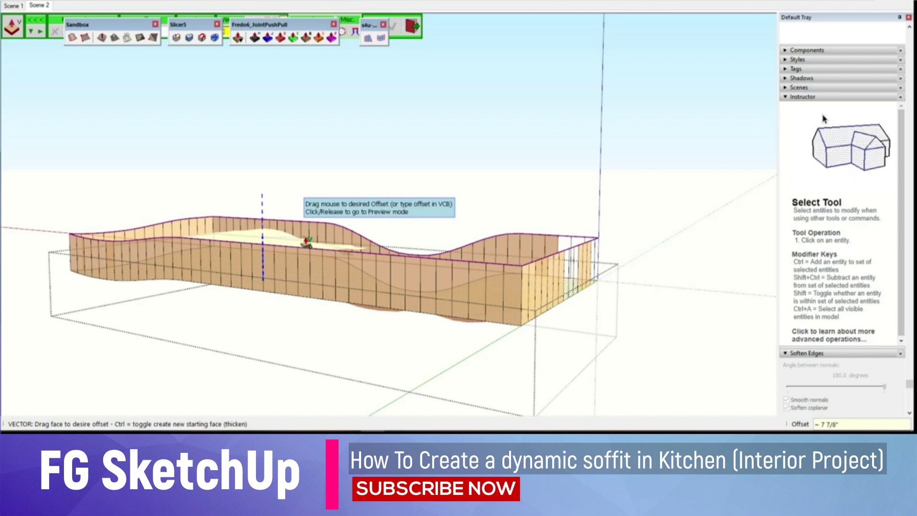
pyautogui.write('3')
pyautogui.press('Return')
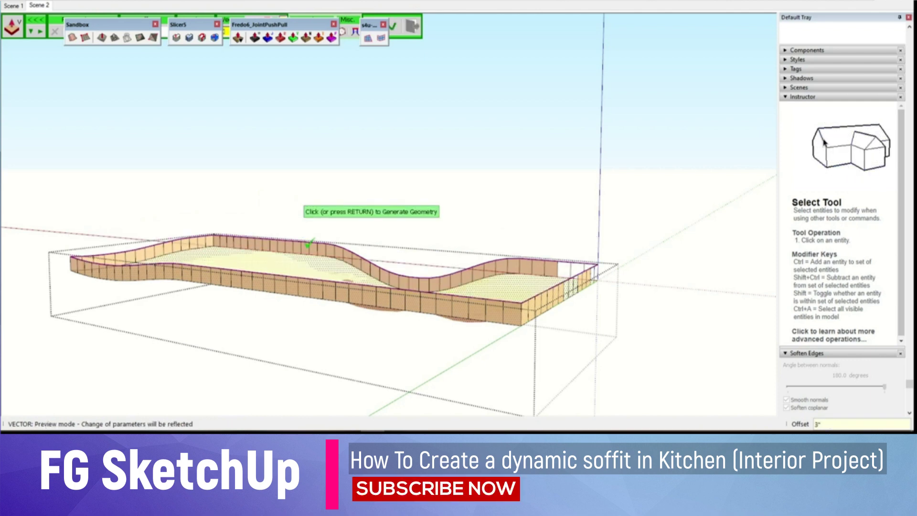
pyautogui.click(309, 244)
pyautogui.press('o')
pyautogui.moveTo(303, 266); pyautogui.dragTo(310, 270, button='middle')
pyautogui.press('space')
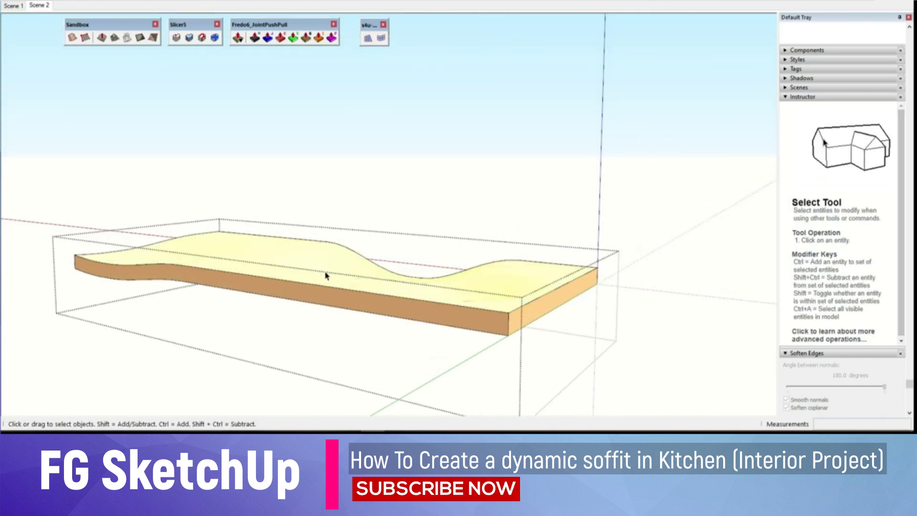
# Step: Orbit to a low side view, centre the soffit and select it whole
pyautogui.moveTo(417, 303)
pyautogui.mouseDown(button='middle')
pyautogui.moveTo(290, 317)
pyautogui.moveTo(522, 328)
pyautogui.moveTo(370, 323)
pyautogui.mouseUp(button='middle')
pyautogui.moveTo(579, 317)
pyautogui.keyDown('shift'); pyautogui.mouseDown(button='middle')
pyautogui.moveTo(462, 306)
pyautogui.moveTo(430, 291)
pyautogui.moveTo(454, 291)
pyautogui.moveTo(352, 213)
pyautogui.moveTo(397, 271)
pyautogui.moveTo(478, 266)
pyautogui.moveTo(358, 317)
pyautogui.moveTo(673, 292)
pyautogui.moveTo(466, 262)
pyautogui.moveTo(206, 249)
pyautogui.moveTo(285, 227)
pyautogui.moveTo(188, 159)
pyautogui.moveTo(184, 102)
pyautogui.moveTo(348, 240)
pyautogui.moveTo(626, 235)
pyautogui.moveTo(213, 273)
pyautogui.mouseUp(button='middle'); pyautogui.keyUp('shift')
pyautogui.tripleClick(397, 271)
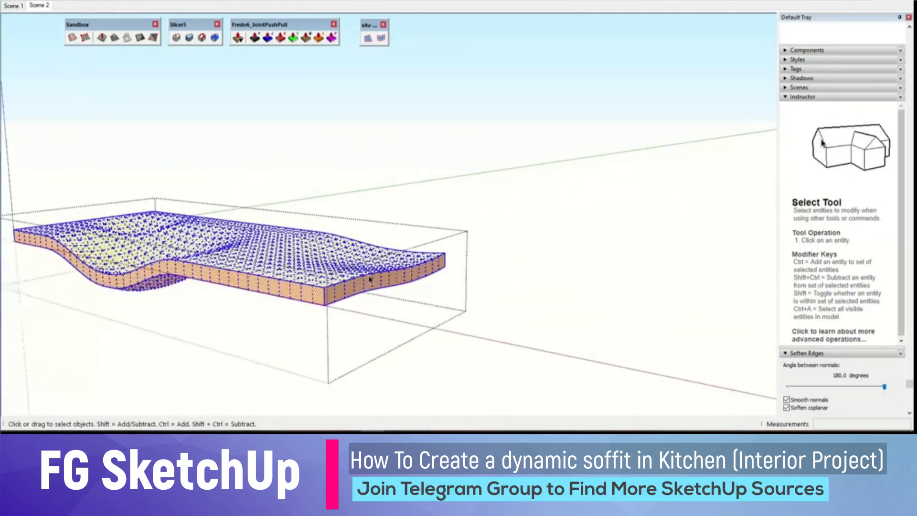
# Step: Zoom and orbit around the thickened soffit to inspect it close up
pyautogui.scroll(5, 212, 272)
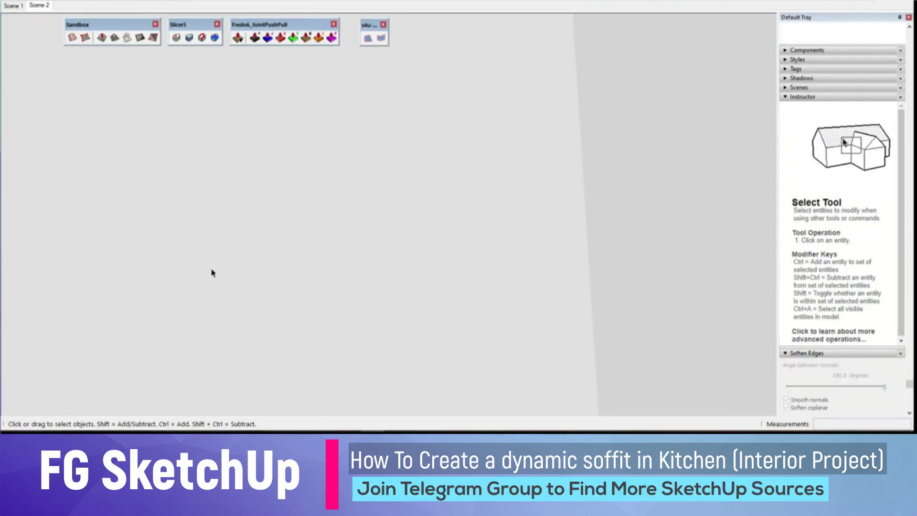
pyautogui.scroll(3, 210, 271)
pyautogui.scroll(3, 213, 269)
pyautogui.scroll(2, 229, 291)
pyautogui.scroll(-3, 230, 291)
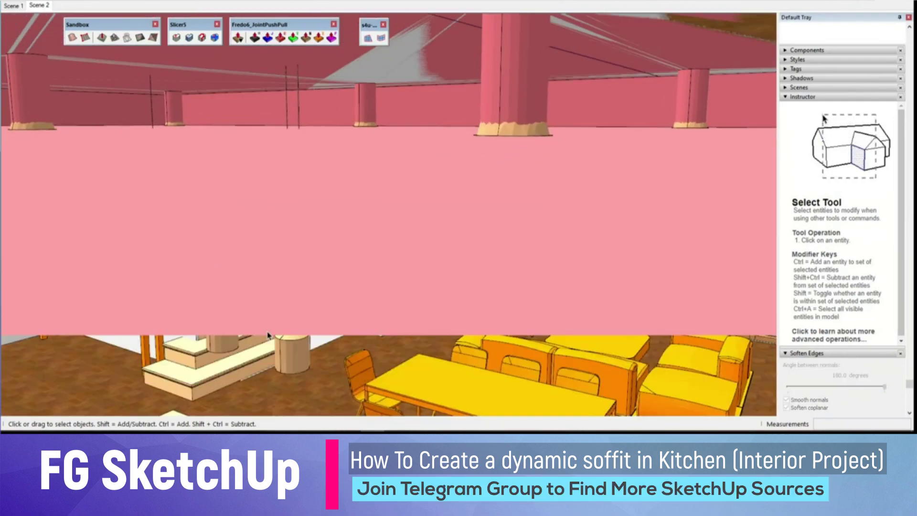
pyautogui.scroll(-2, 229, 292)
pyautogui.moveTo(229, 291); pyautogui.dragTo(312, 286, button='middle')
pyautogui.scroll(2, 313, 286)
pyautogui.scroll(-2, 402, 115)
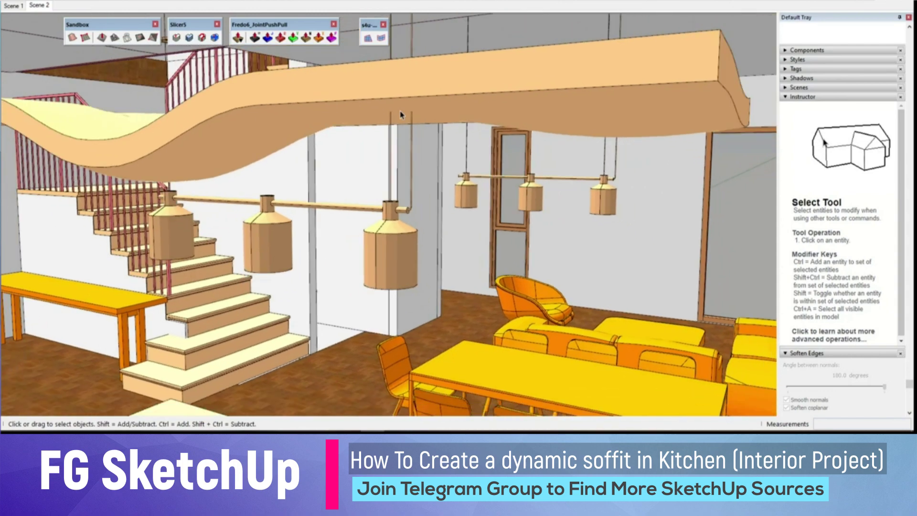
pyautogui.scroll(-2, 403, 115)
pyautogui.scroll(5, 430, 118)
pyautogui.moveTo(451, 118)
pyautogui.mouseDown(button='middle')
pyautogui.moveTo(420, 118)
pyautogui.moveTo(542, 119)
pyautogui.mouseUp(button='middle')
pyautogui.scroll(-5, 494, 121)
pyautogui.scroll(5, 494, 121)
pyautogui.moveTo(418, 131)
pyautogui.mouseDown(button='middle')
pyautogui.moveTo(379, 172)
pyautogui.moveTo(378, 252)
pyautogui.moveTo(362, 311)
pyautogui.mouseUp(button='middle')
pyautogui.scroll(-3, 368, 306)
pyautogui.scroll(-2, 372, 301)
# Step: Return to Scene 2, frame the kitchen island and select the soffit
pyautogui.click(47, 6)
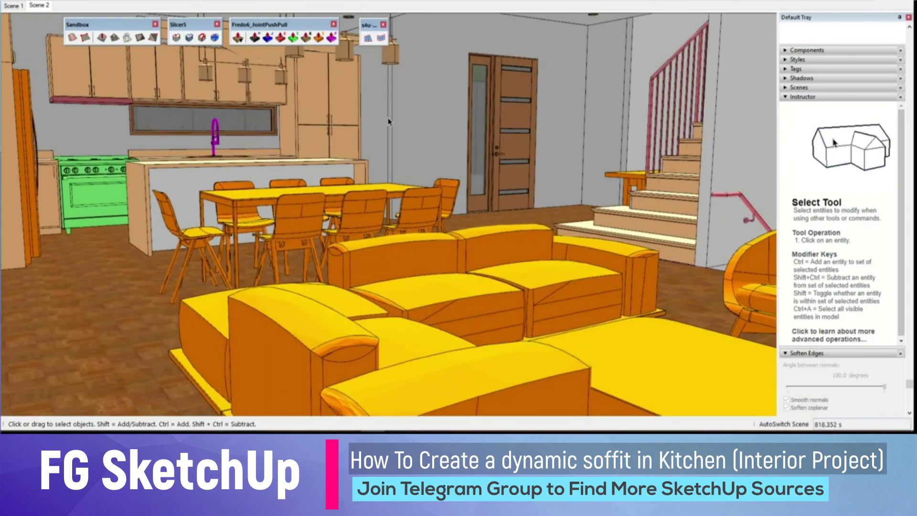
pyautogui.keyDown('shift'); pyautogui.moveTo(243, 105); pyautogui.dragTo(296, 138, button='middle'); pyautogui.keyUp('shift')
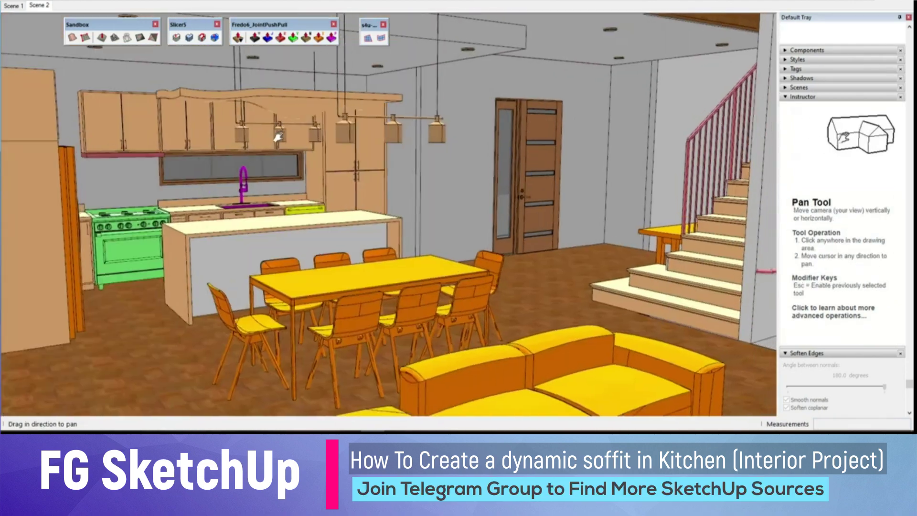
pyautogui.scroll(3, 296, 138)
pyautogui.moveTo(296, 139)
pyautogui.mouseDown(button='middle')
pyautogui.moveTo(256, 88)
pyautogui.moveTo(298, 106)
pyautogui.mouseUp(button='middle')
pyautogui.click(274, 99)
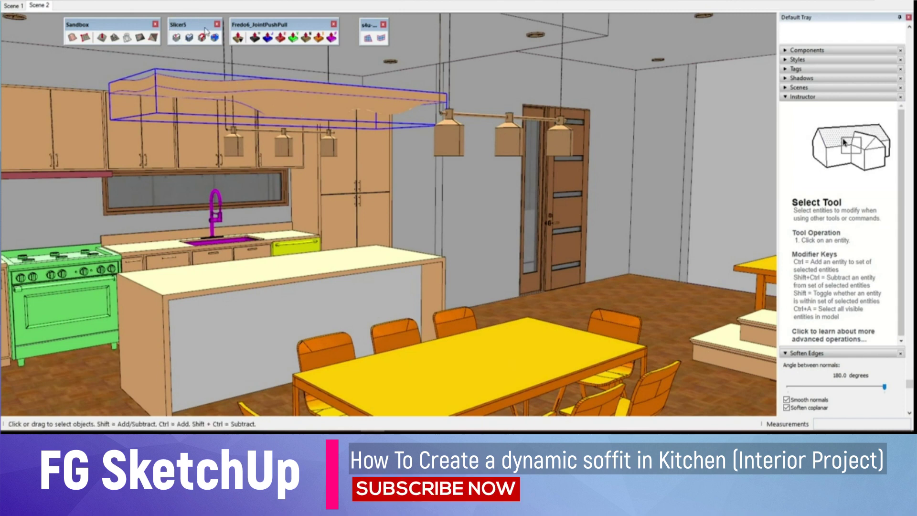
# Step: Slice the soffit with Slicer5 at 1/4" rib thickness, confirming the Y slices
pyautogui.click(177, 38)
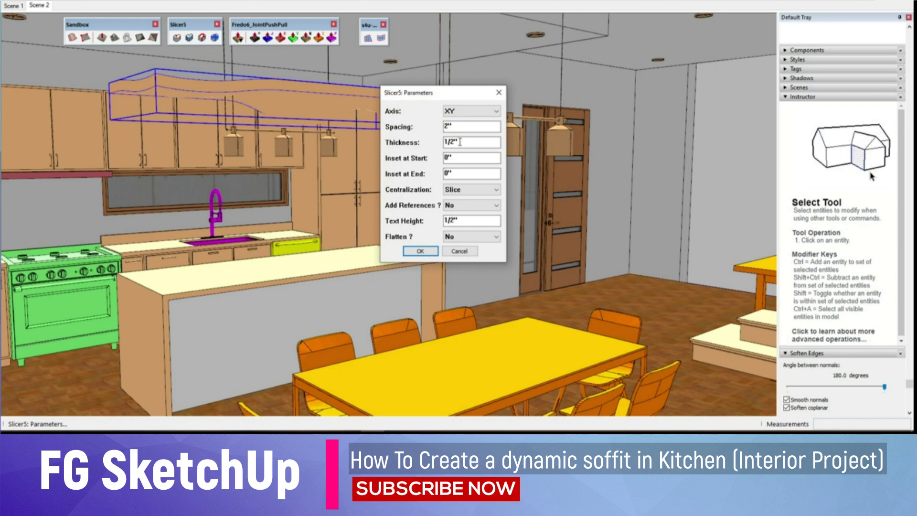
pyautogui.doubleClick(451, 142)
pyautogui.write('4')
pyautogui.click(447, 205)
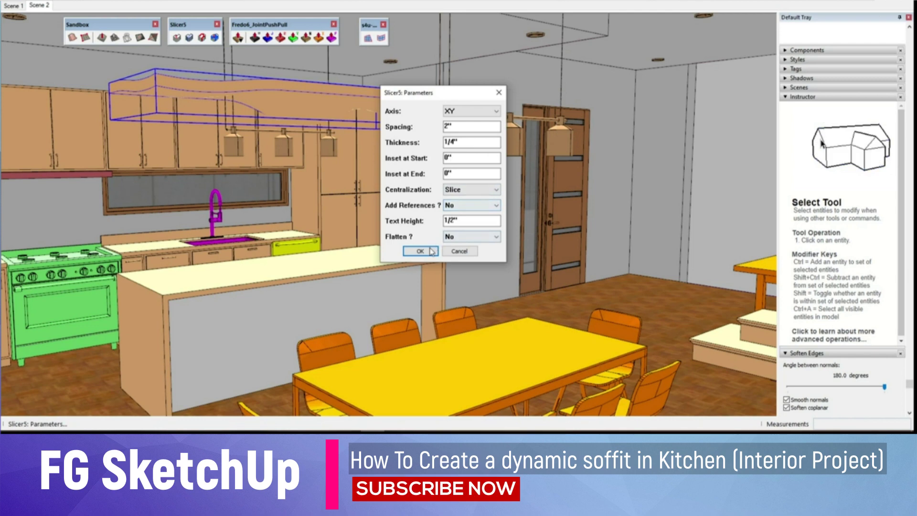
pyautogui.click(431, 251)
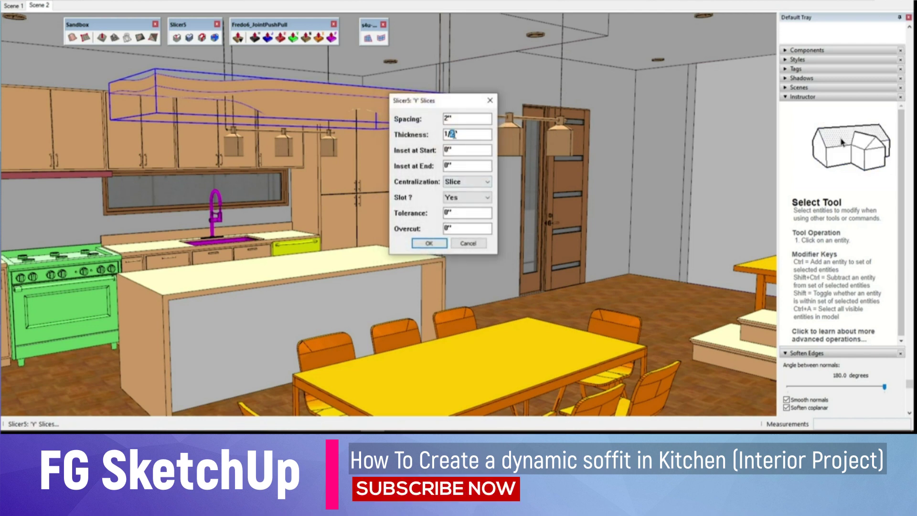
pyautogui.click(438, 245)
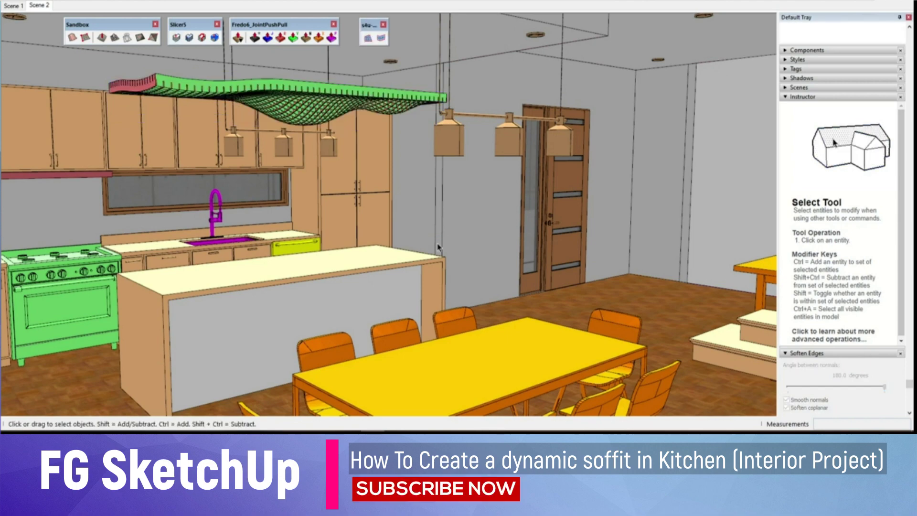
pyautogui.moveTo(350, 129)
pyautogui.mouseDown(button='middle')
pyautogui.moveTo(171, 93)
pyautogui.moveTo(382, 108)
pyautogui.moveTo(323, 114)
pyautogui.moveTo(407, 102)
pyautogui.moveTo(411, 81)
pyautogui.moveTo(506, 365)
pyautogui.moveTo(522, 172)
pyautogui.moveTo(451, 202)
pyautogui.moveTo(554, 205)
pyautogui.moveTo(491, 174)
pyautogui.moveTo(406, 172)
pyautogui.moveTo(264, 229)
pyautogui.mouseUp(button='middle')
# Step: Zoom in on the soffit and start a rectangle beneath it
pyautogui.scroll(5, 353, 110)
pyautogui.scroll(-3, 522, 172)
pyautogui.scroll(3, 491, 174)
pyautogui.scroll(2, 473, 162)
pyautogui.scroll(2, 457, 151)
pyautogui.press('r')
pyautogui.click(264, 229)
pyautogui.scroll(5, 442, 270)
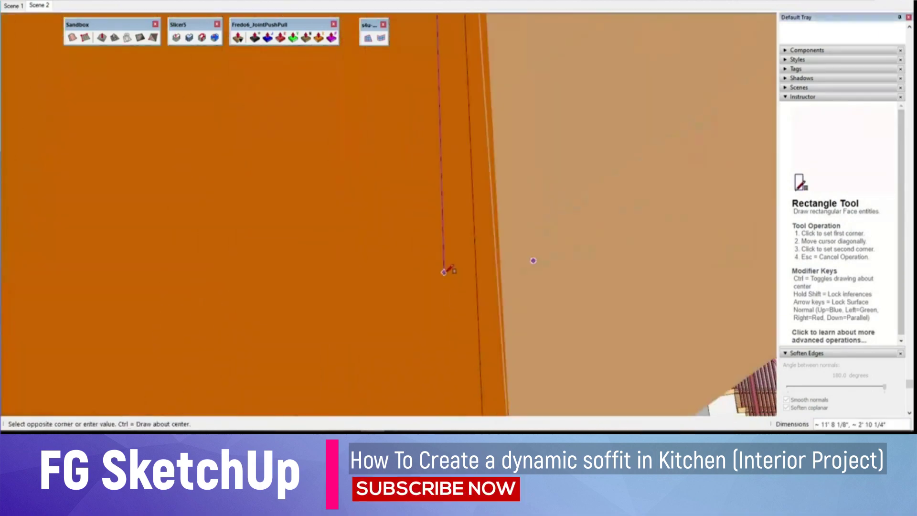
pyautogui.scroll(-5, 457, 244)
pyautogui.scroll(-4, 533, 254)
# Step: Orbit beneath the green wavy soffit, place a rectangle corner, then orbit over its grid
pyautogui.moveTo(532, 254); pyautogui.dragTo(229, 286, button='middle')
pyautogui.scroll(-3, 201, 294)
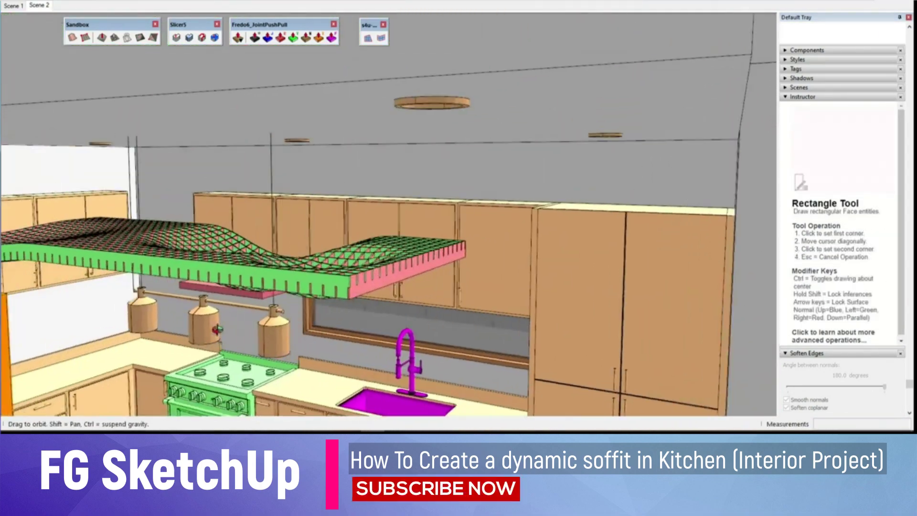
pyautogui.scroll(2, 332, 272)
pyautogui.scroll(2, 334, 275)
pyautogui.click(353, 279)
pyautogui.scroll(2, 360, 281)
pyautogui.moveTo(152, 190)
pyautogui.mouseDown(button='middle')
pyautogui.moveTo(119, 206)
pyautogui.moveTo(72, 186)
pyautogui.moveTo(64, 166)
pyautogui.mouseUp(button='middle')
pyautogui.scroll(3, 63, 179)
pyautogui.scroll(3, 58, 177)
# Step: Cancel the rectangle and enter the box group around the soffit for editing
pyautogui.press('space')
pyautogui.rightClick(61, 183)
pyautogui.press('Escape')
pyautogui.doubleClick(307, 190)
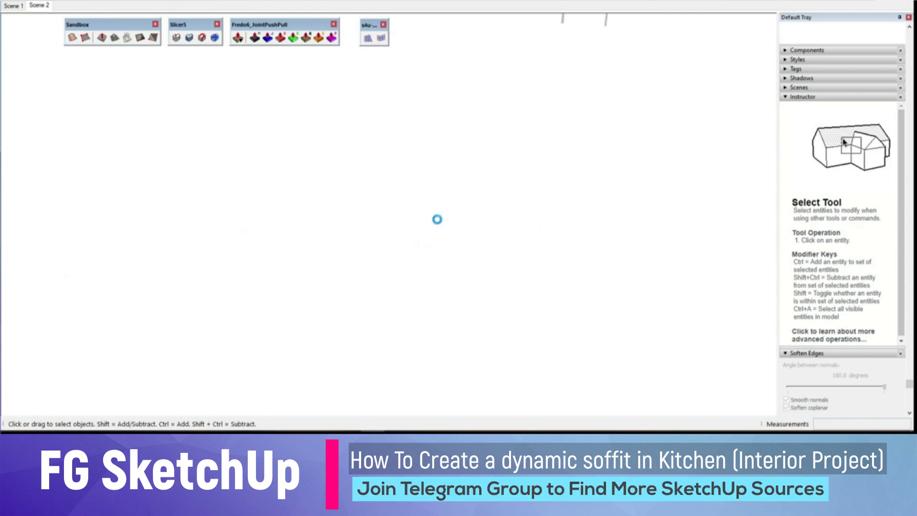
# Step: Offset the box's top face inward to create an inner outline
pyautogui.click(368, 253)
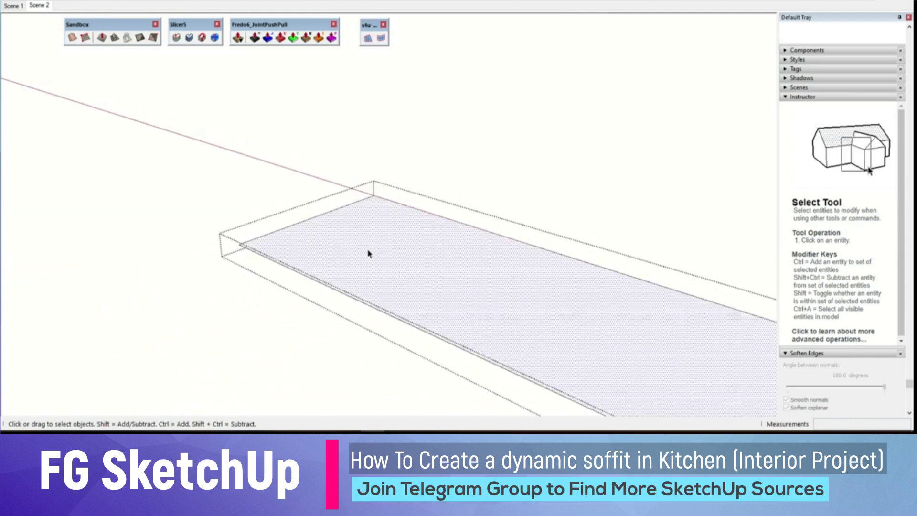
pyautogui.press('f')
pyautogui.click(415, 209)
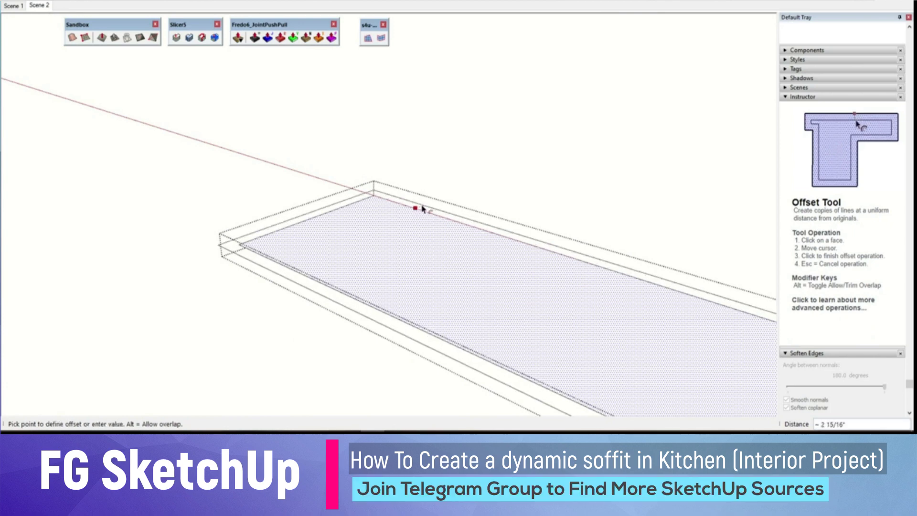
pyautogui.write('1')
pyautogui.click(422, 208)
pyautogui.press('space')
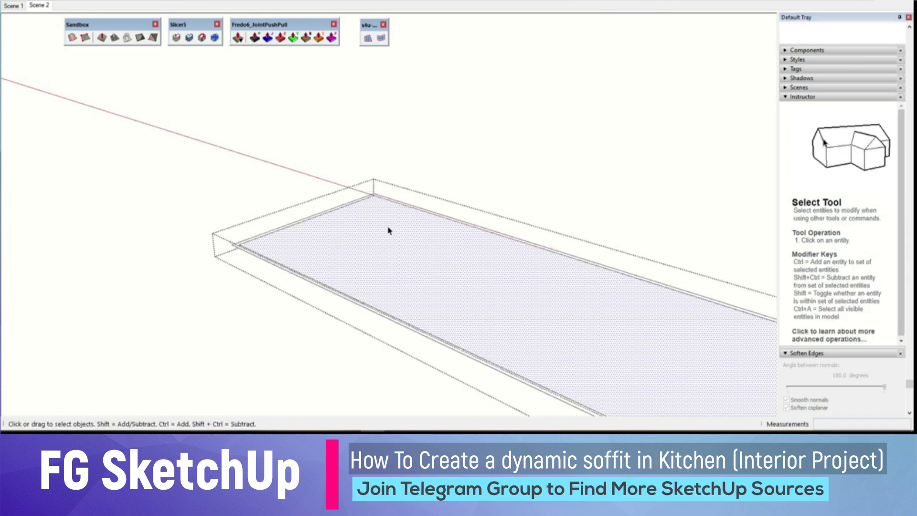
pyautogui.press('Escape')
# Step: Push/Pull the inner strip face through to hollow the box
pyautogui.scroll(3, 243, 253)
pyautogui.press('p')
pyautogui.click(241, 259)
pyautogui.moveTo(241, 242); pyautogui.dragTo(251, 94, button='middle')
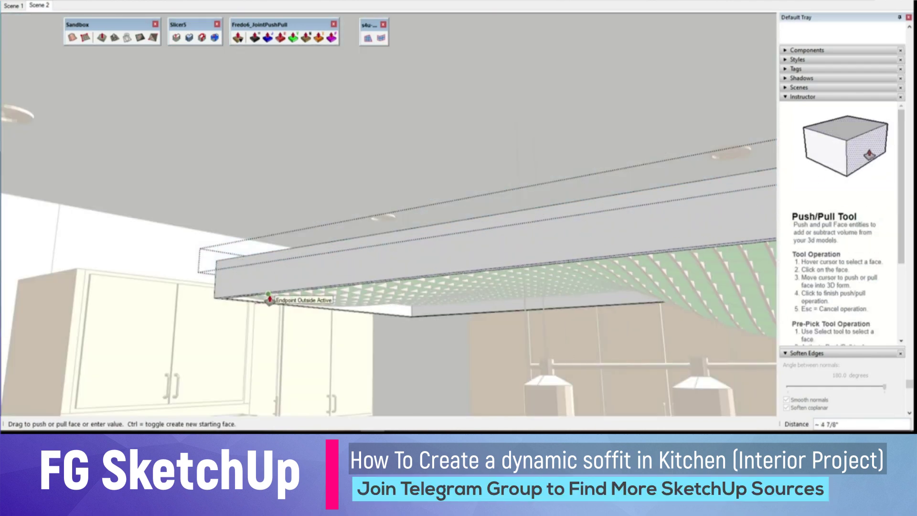
pyautogui.click(269, 299)
pyautogui.moveTo(269, 299)
pyautogui.mouseDown(button='middle')
pyautogui.moveTo(266, 281)
pyautogui.moveTo(235, 297)
pyautogui.mouseUp(button='middle')
# Step: Pull the box face up 1' 7 1/2" and orbit to check the underside
pyautogui.click(236, 289)
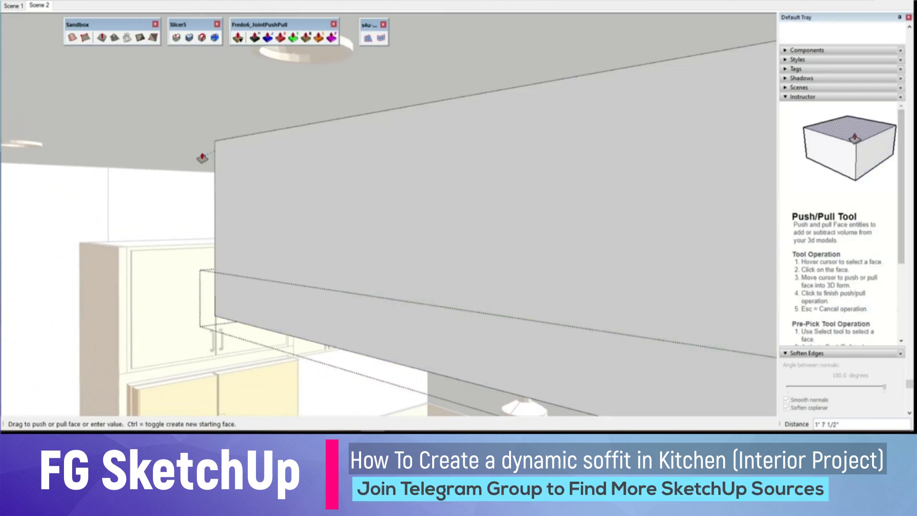
pyautogui.click(196, 155)
pyautogui.press('space')
pyautogui.moveTo(311, 178)
pyautogui.mouseDown(button='middle')
pyautogui.moveTo(325, 218)
pyautogui.moveTo(593, 236)
pyautogui.moveTo(565, 246)
pyautogui.mouseUp(button='middle')
pyautogui.moveTo(463, 262)
pyautogui.mouseDown(button='middle')
pyautogui.moveTo(531, 232)
pyautogui.moveTo(324, 178)
pyautogui.moveTo(387, 233)
pyautogui.moveTo(509, 232)
pyautogui.mouseUp(button='middle')
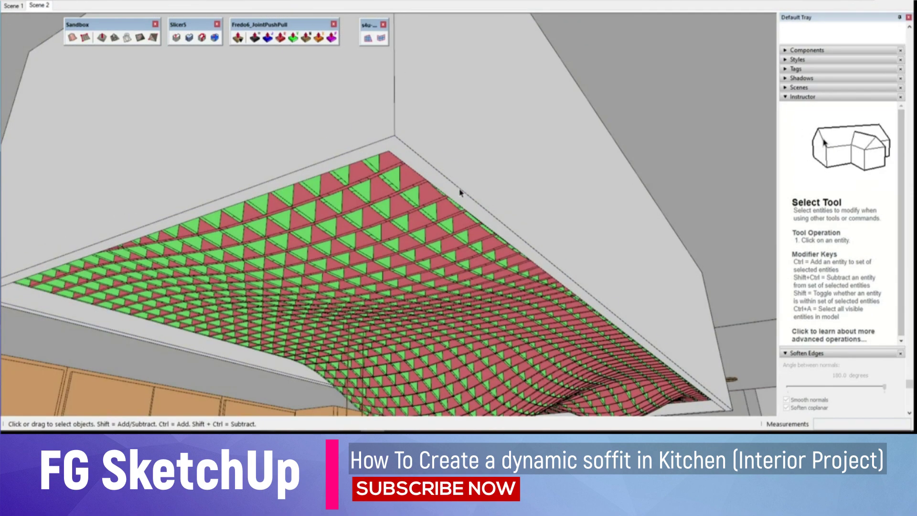
pyautogui.moveTo(461, 194); pyautogui.dragTo(450, 191, button='middle')
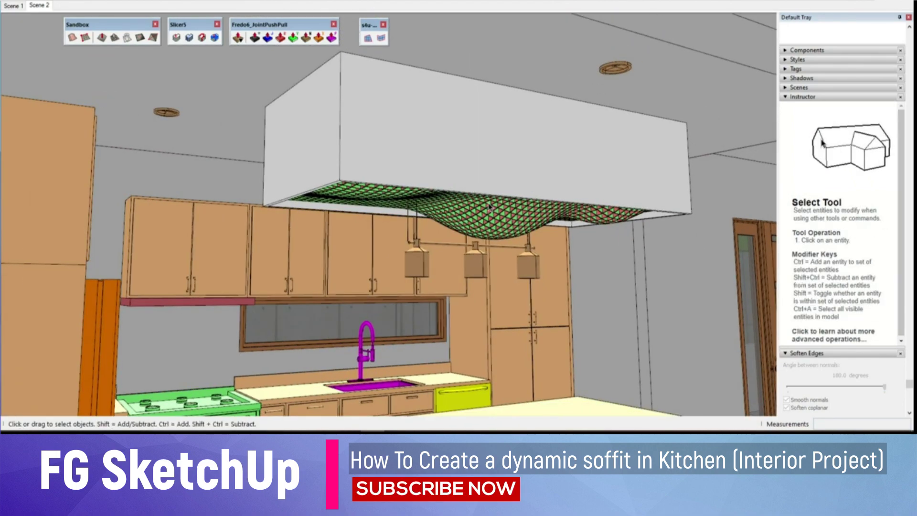
# Step: Ctrl-copy the soffit ribs into place under the white box and bring up the materials
pyautogui.moveTo(492, 172); pyautogui.dragTo(496, 168, button='middle')
pyautogui.press('space')
pyautogui.doubleClick(491, 208)
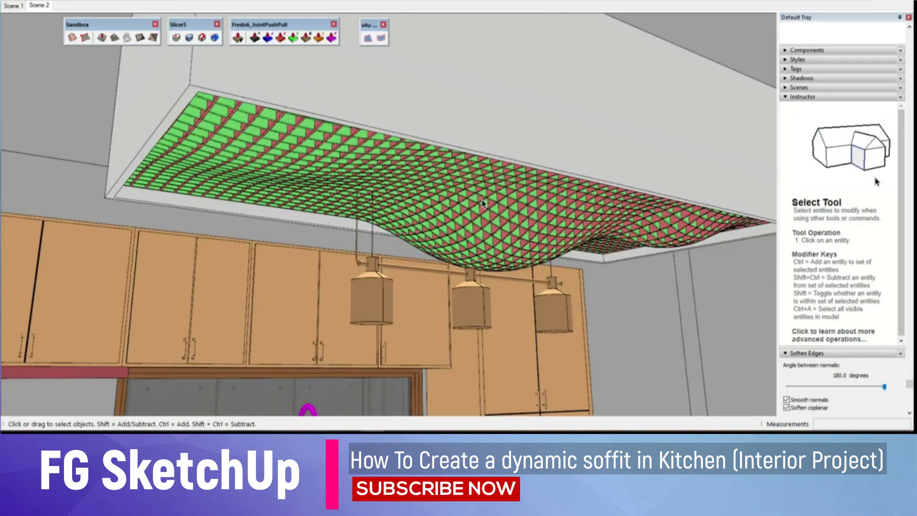
pyautogui.press('m')
pyautogui.press('ctrl')
pyautogui.click(568, 229)
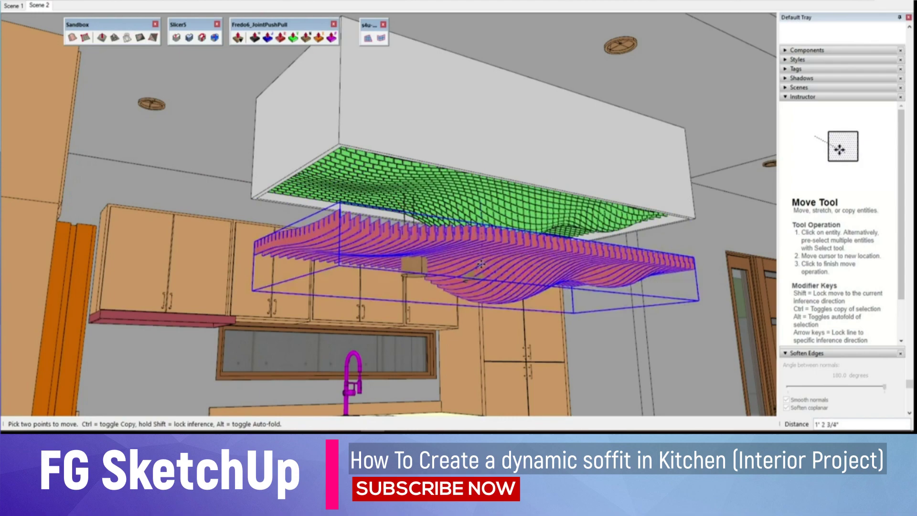
pyautogui.moveTo(517, 304)
pyautogui.mouseDown(button='middle')
pyautogui.moveTo(417, 225)
pyautogui.moveTo(250, 254)
pyautogui.moveTo(588, 234)
pyautogui.mouseUp(button='middle')
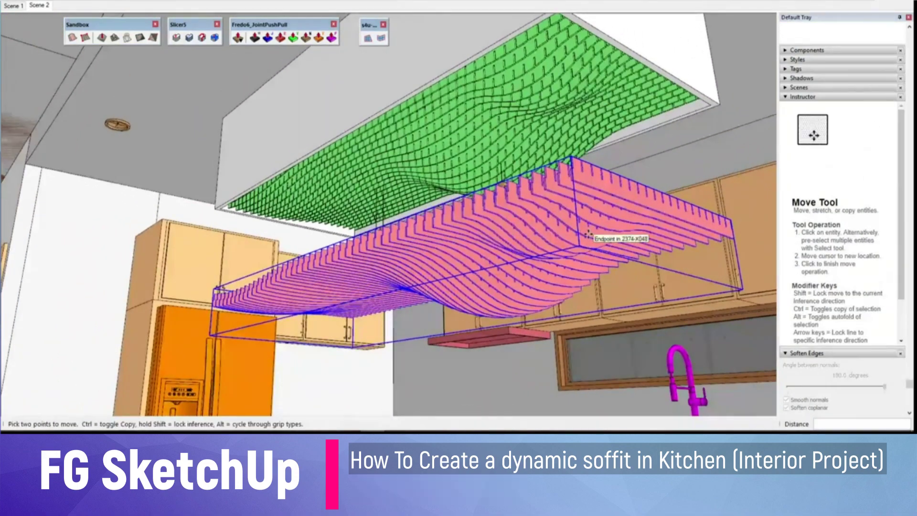
pyautogui.click(554, 138)
pyautogui.press('space')
pyautogui.press('b')
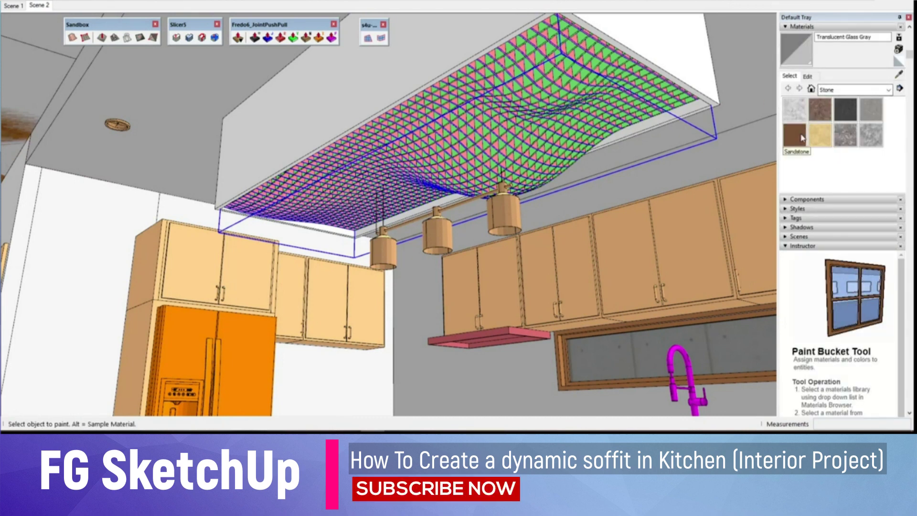
# Step: Paint the soffit's green and pink faces with Wood Lumber ButtJoined from the Wood category
pyautogui.click(835, 91)
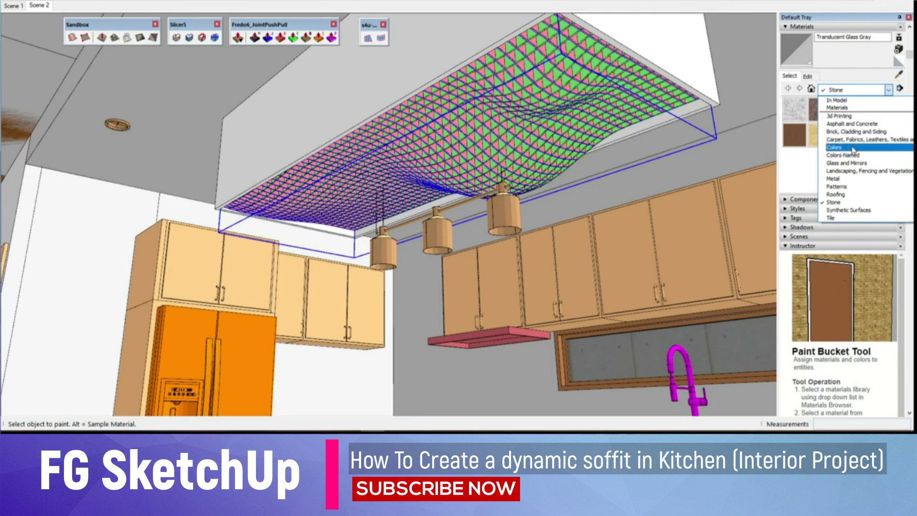
pyautogui.scroll(-1, 852, 206)
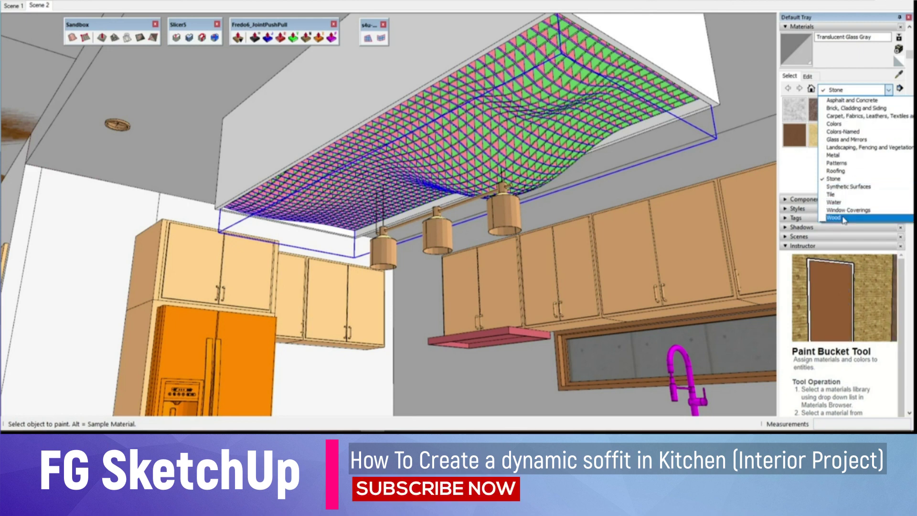
pyautogui.click(843, 218)
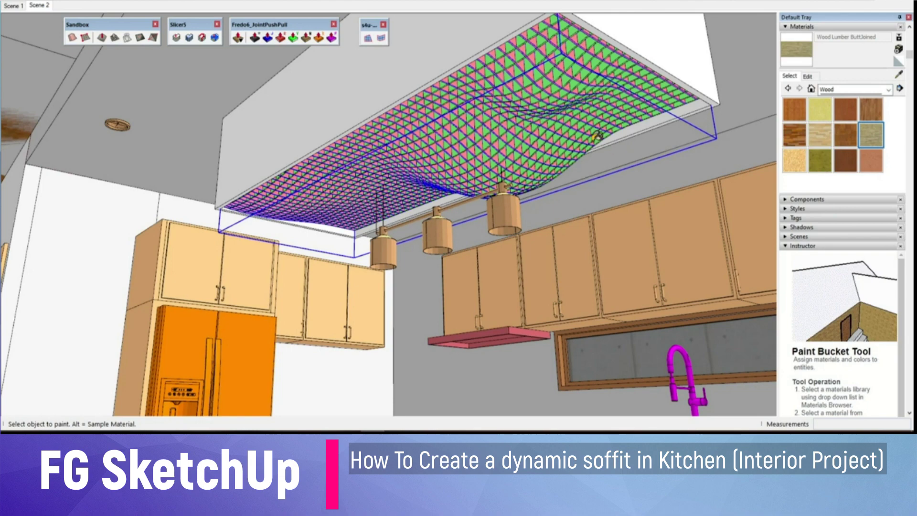
pyautogui.click(575, 130)
pyautogui.click(567, 115)
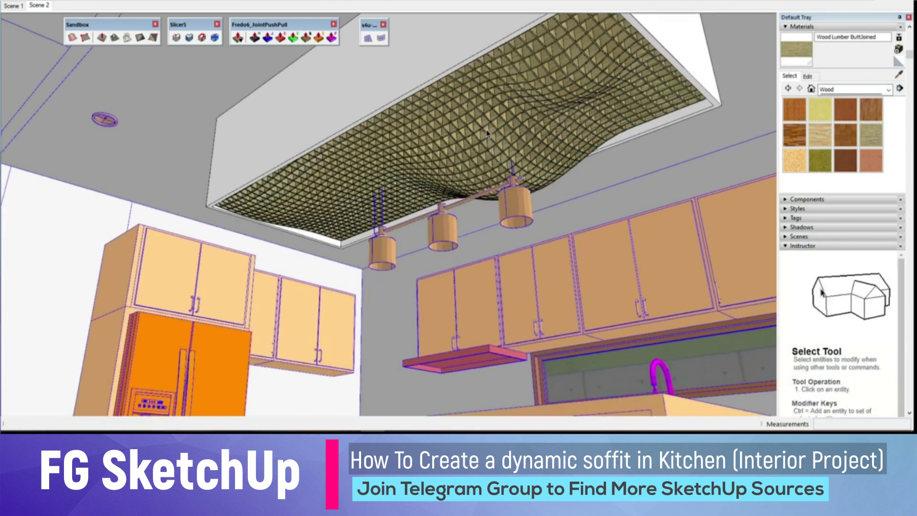
pyautogui.moveTo(490, 133); pyautogui.dragTo(528, 103, button='middle')
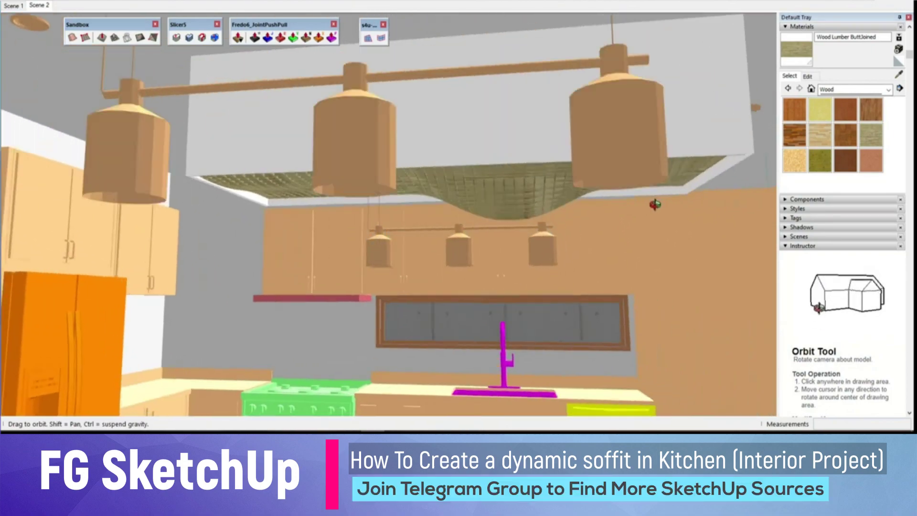
pyautogui.click(40, 5)
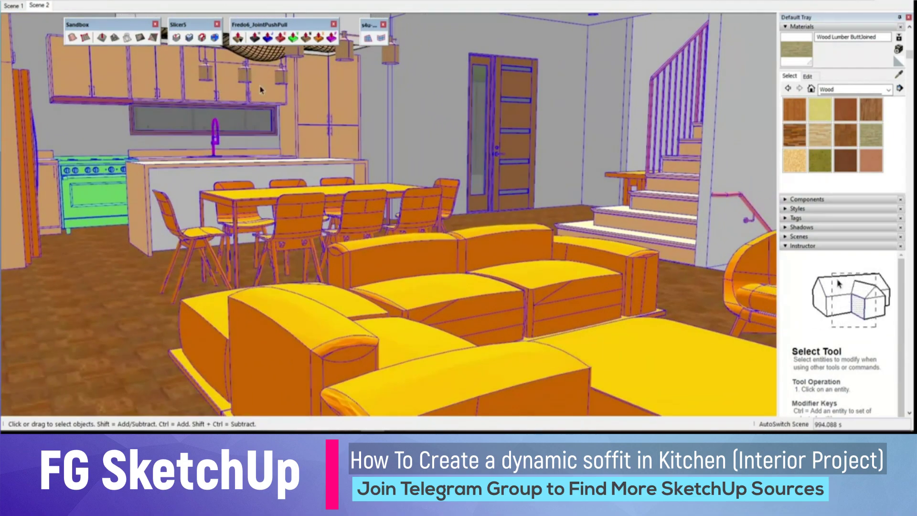
pyautogui.press('h')
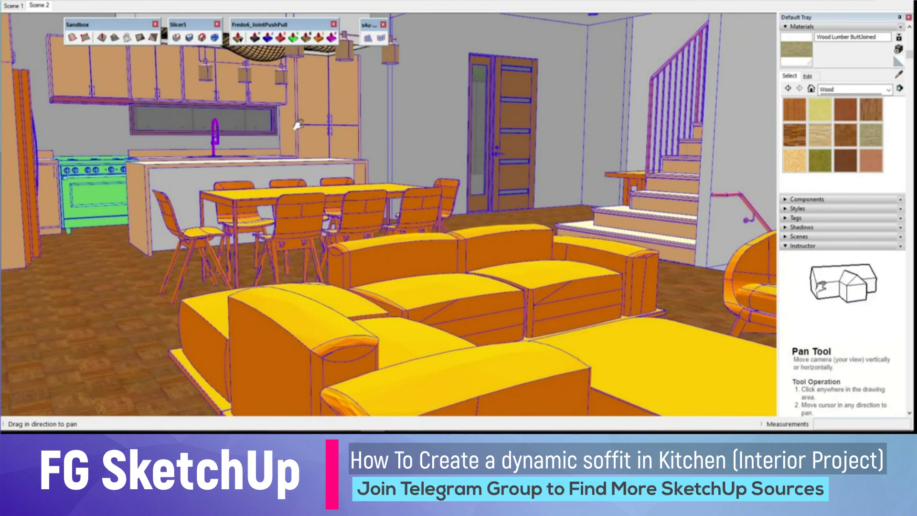
pyautogui.moveTo(335, 124); pyautogui.dragTo(317, 162)
pyautogui.moveTo(213, 86); pyautogui.dragTo(296, 98, button='middle')
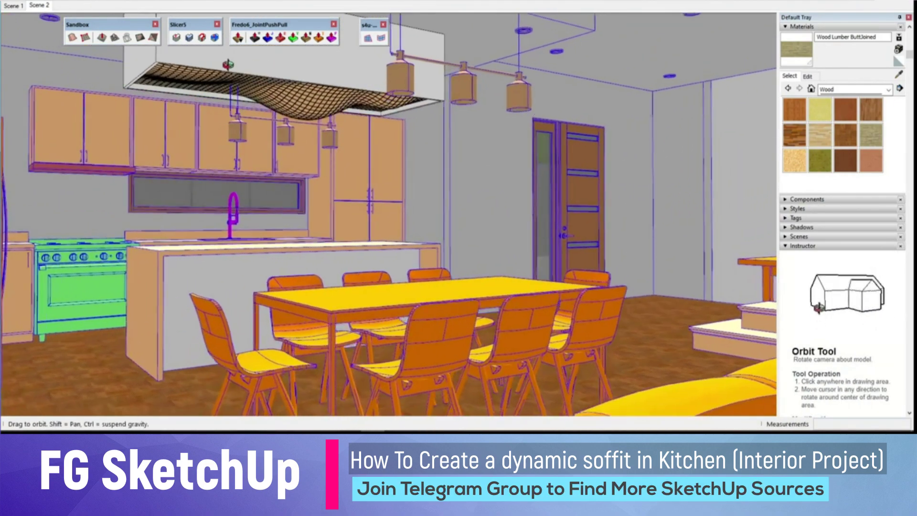
pyautogui.scroll(5, 310, 101)
pyautogui.scroll(5, 324, 101)
pyautogui.scroll(3, 325, 103)
pyautogui.press('space')
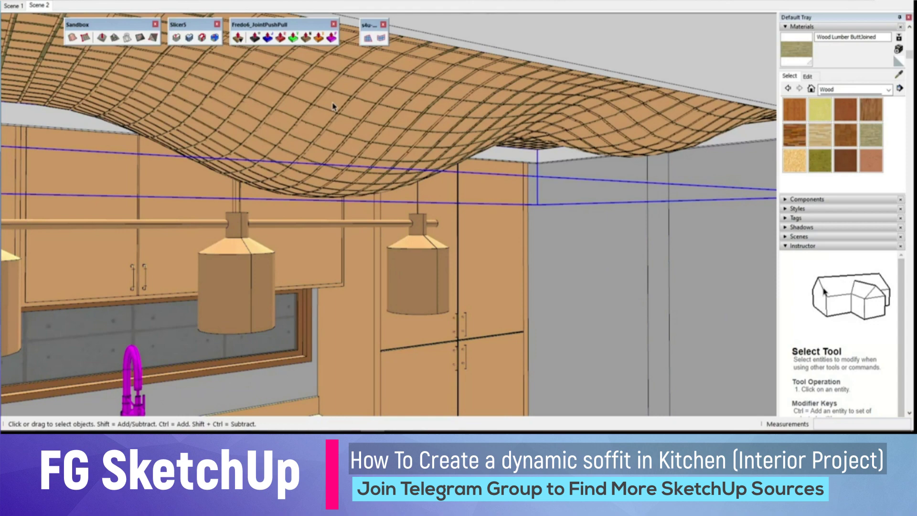
pyautogui.scroll(-2, 333, 106)
pyautogui.scroll(-3, 344, 134)
pyautogui.scroll(-3, 357, 163)
pyautogui.scroll(-3, 357, 163)
pyautogui.moveTo(354, 158)
pyautogui.mouseDown(button='middle')
pyautogui.moveTo(334, 139)
pyautogui.moveTo(351, 163)
pyautogui.mouseUp(button='middle')
pyautogui.scroll(1, 350, 162)
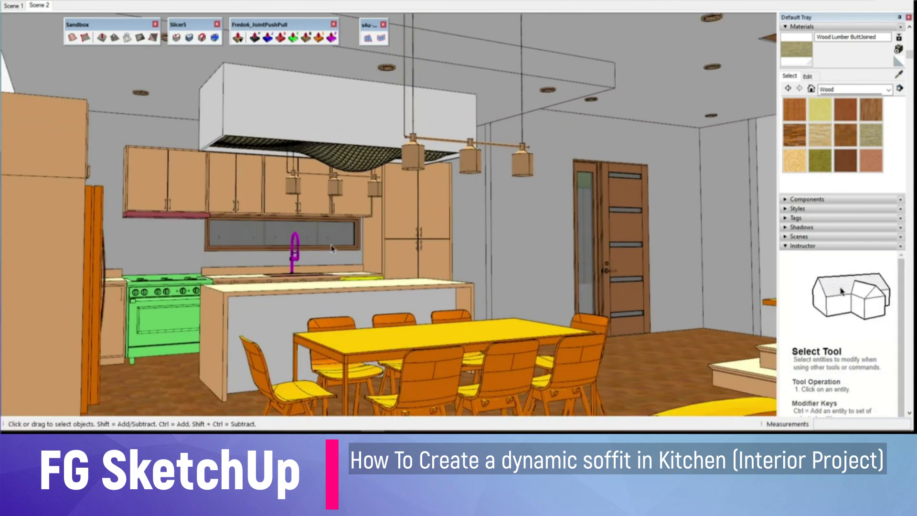
pyautogui.moveTo(333, 248); pyautogui.dragTo(340, 262, button='middle')
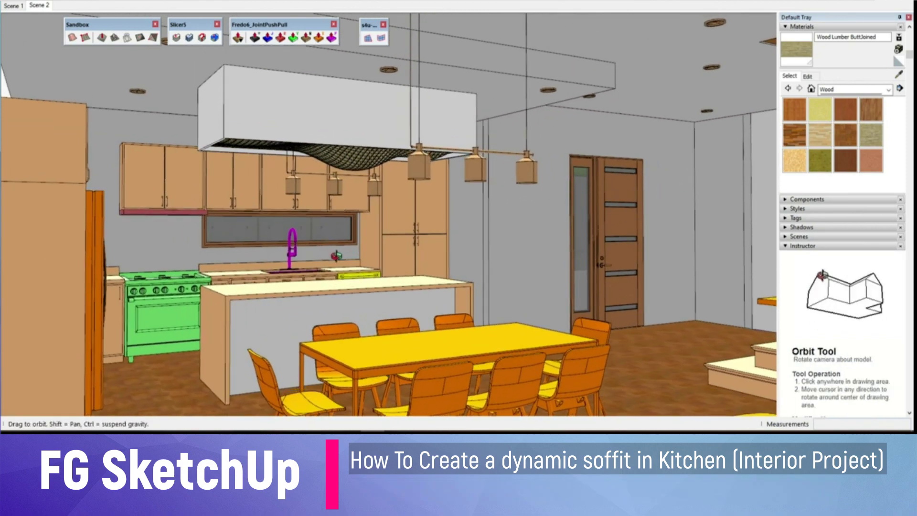